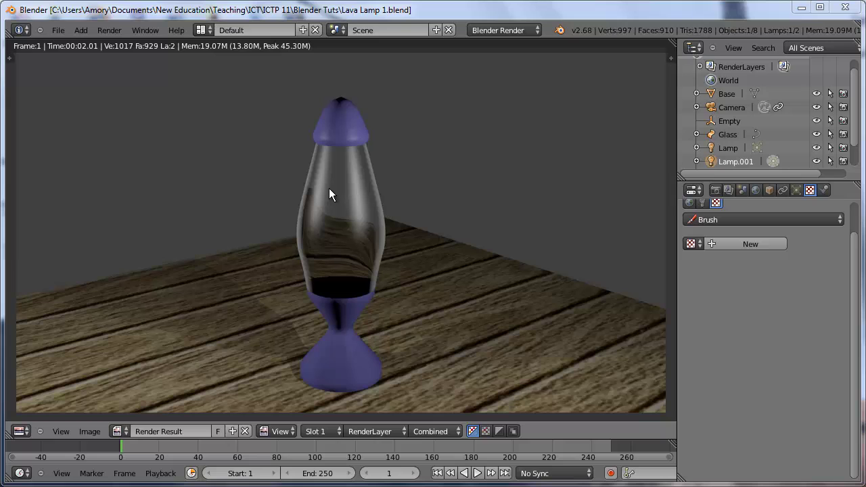
- Leave the render of the empty lava lamp and return to the 3D viewport
key("Escape")
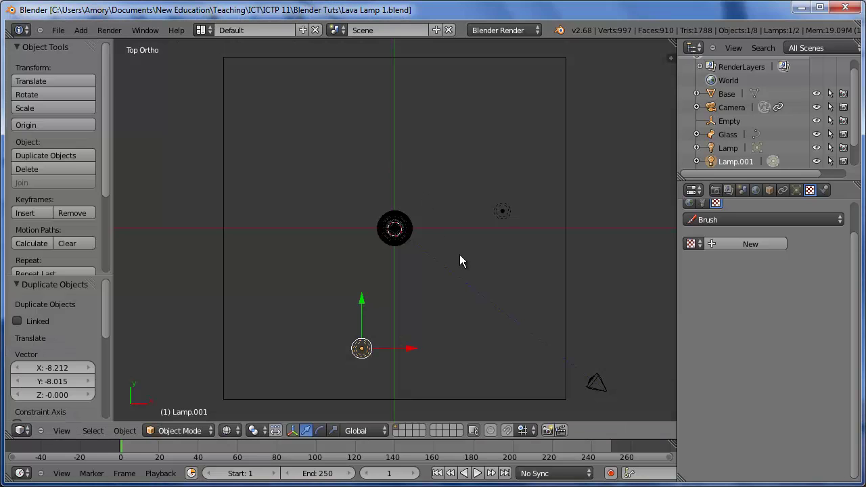
- From the side view, add a metaball ball inside the lamp and scale it to 0.315
key("KP_3")
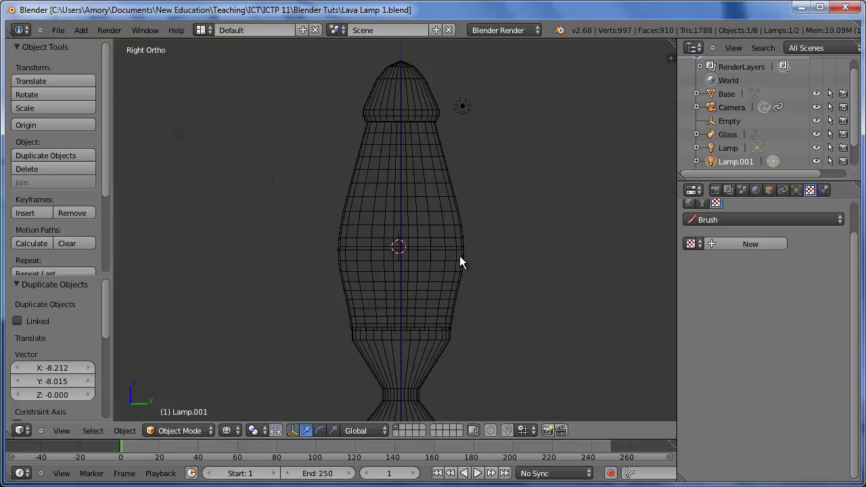
scroll(460, 258, "down", 1)
key("shift+a")
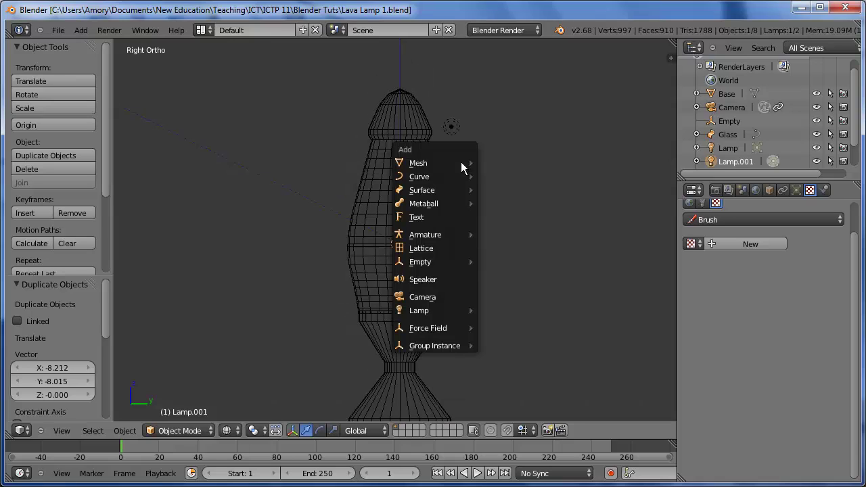
mouse_move(461, 163)
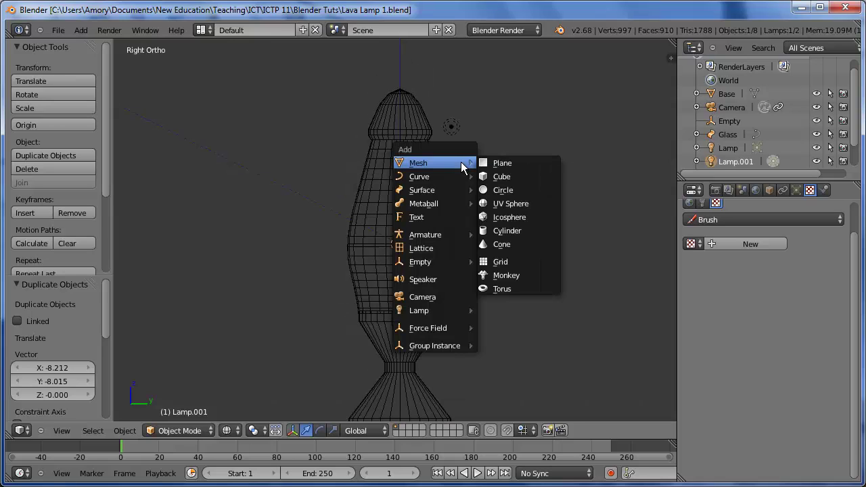
mouse_move(437, 202)
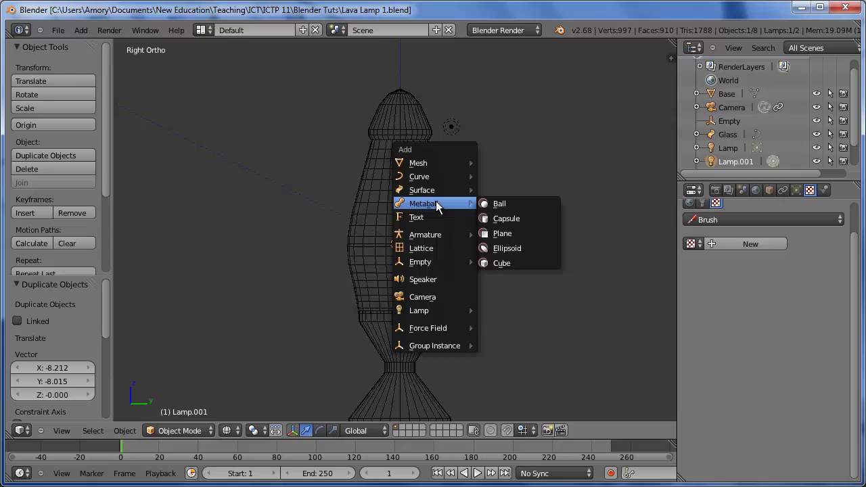
left_click(501, 209)
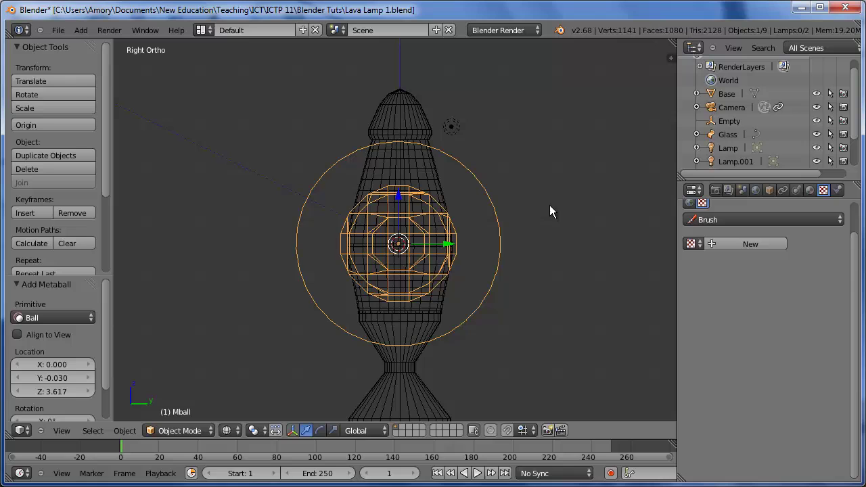
key("s")
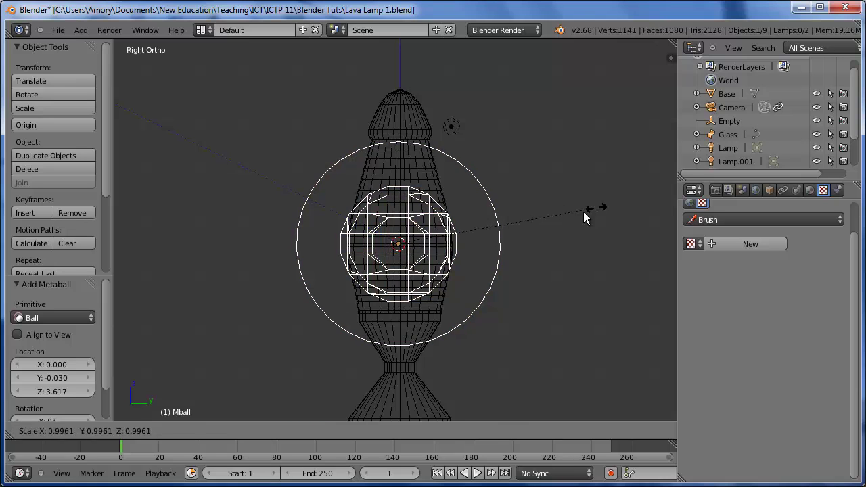
left_click(459, 236)
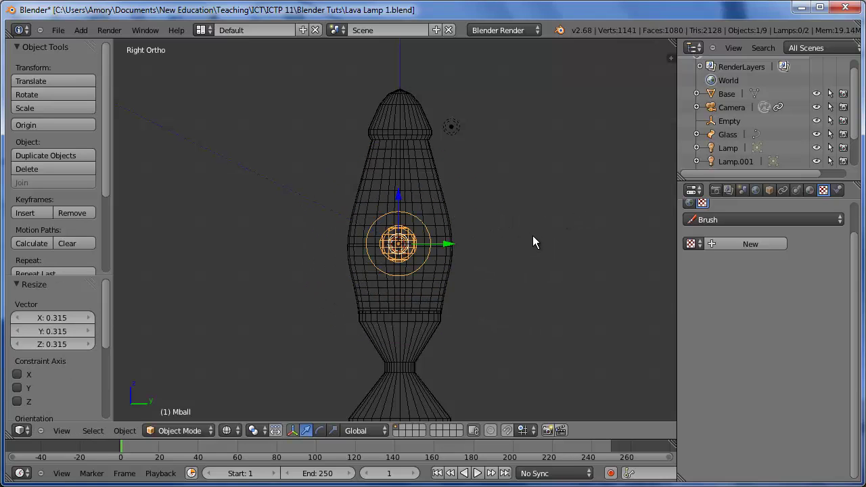
- Raise the metaball 1.269 up the glass and duplicate it
middle_click_drag(533, 235, 460, 223)
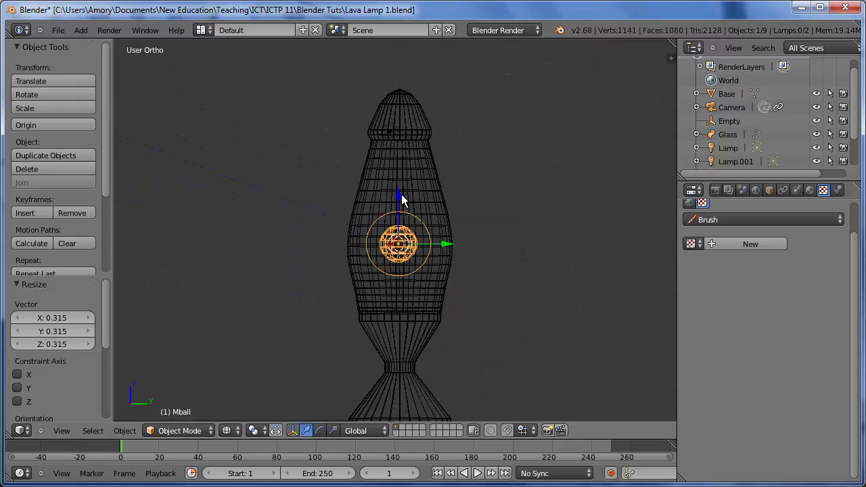
left_click_drag(399, 194, 401, 134)
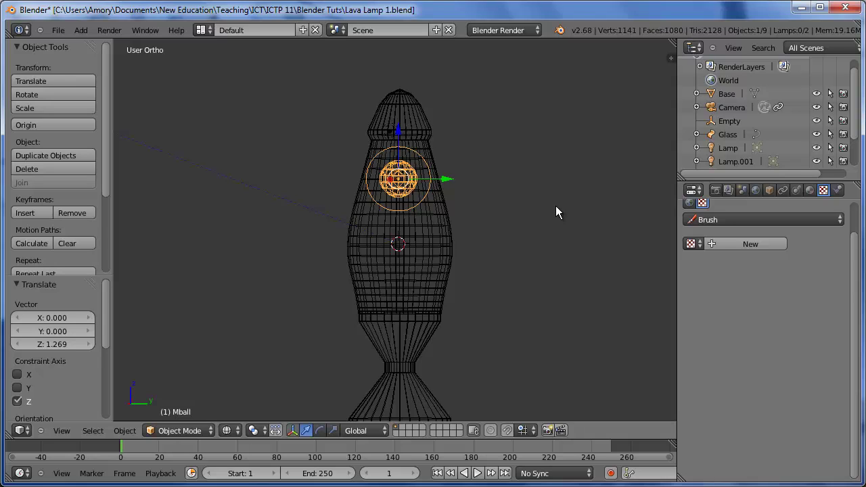
key("shift+d")
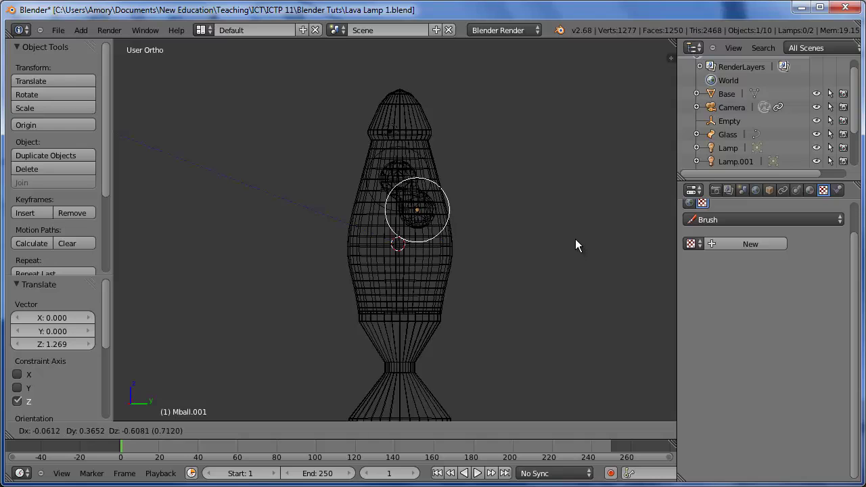
- Place the copied blob beside the first one, nudging it along X and Y
left_click(575, 240)
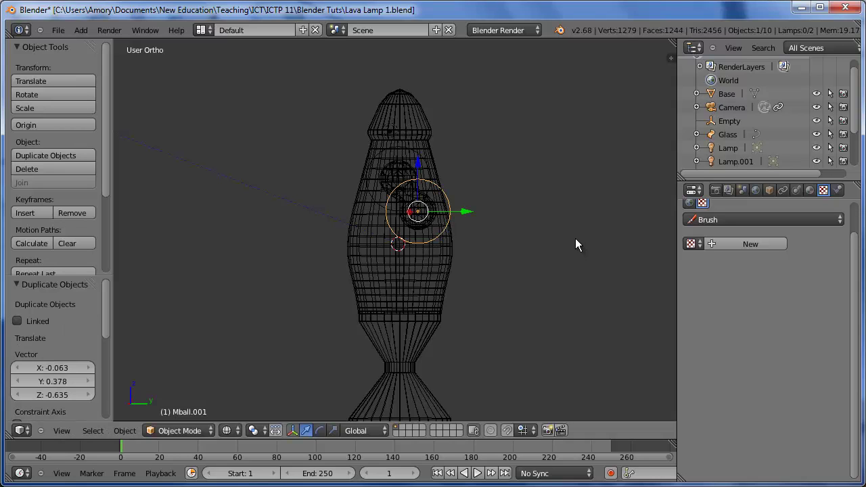
middle_click_drag(576, 236, 441, 245)
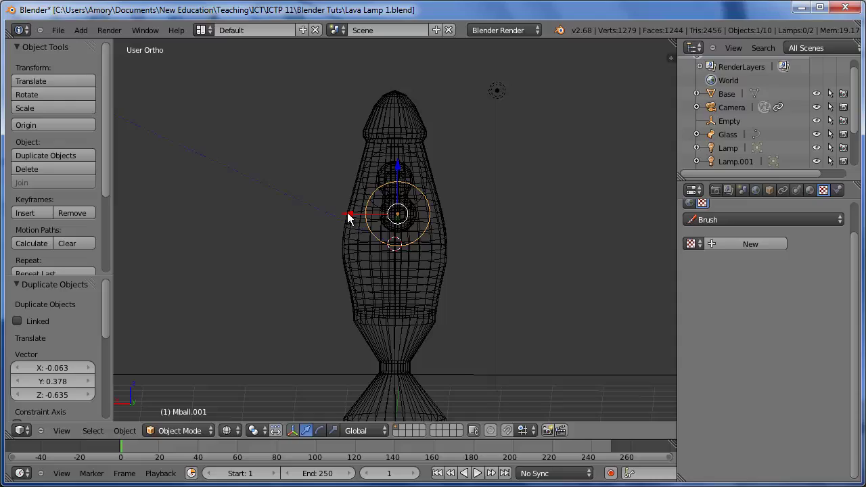
left_click_drag(349, 217, 324, 216)
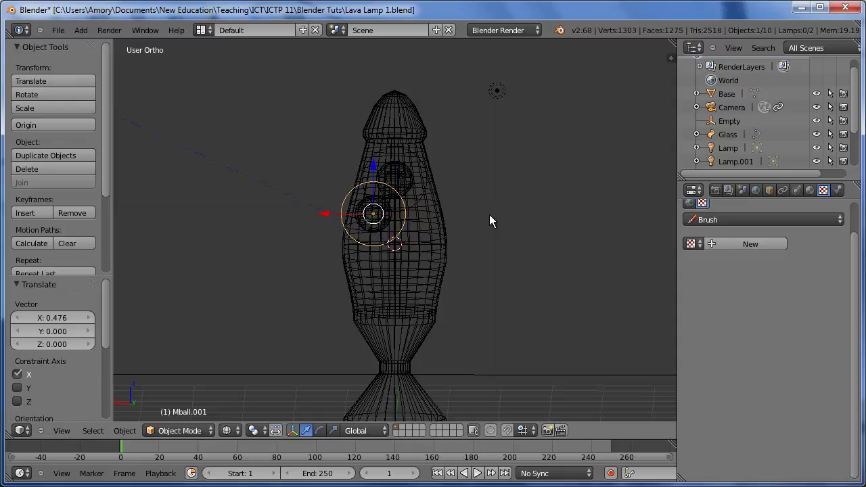
middle_click_drag(489, 215, 466, 210)
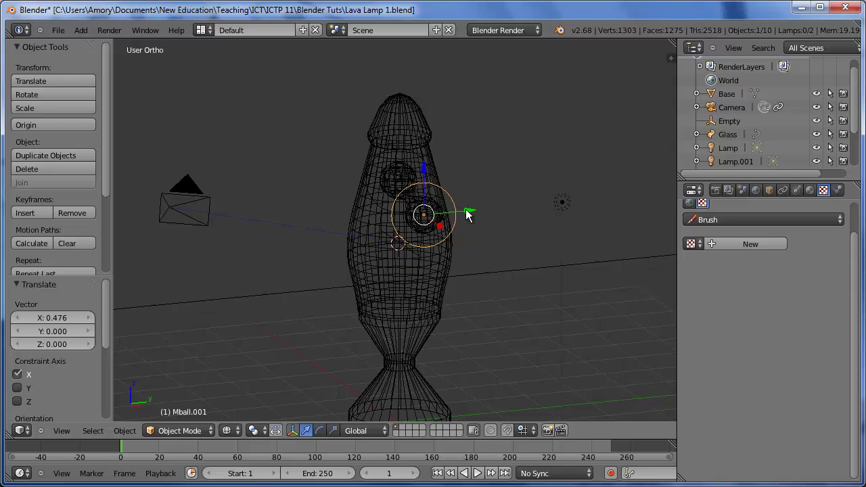
left_click_drag(467, 211, 461, 212)
middle_click_drag(551, 237, 621, 209)
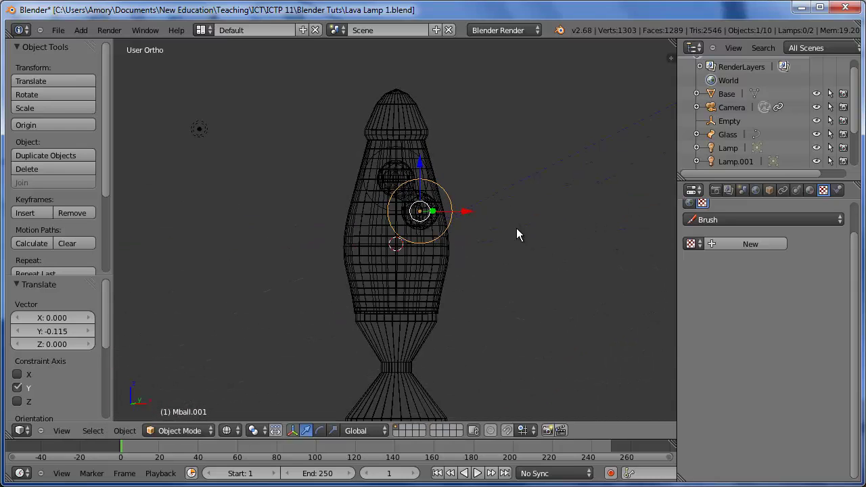
- Duplicate the blob twice more, placing Mball.002 and Mball.003 low in the lamp
key("shift+d")
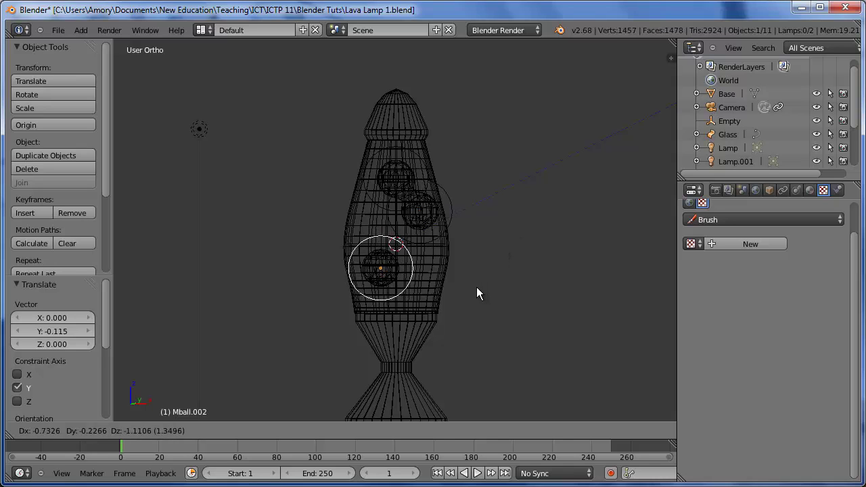
left_click(476, 287)
middle_click_drag(564, 280, 548, 264)
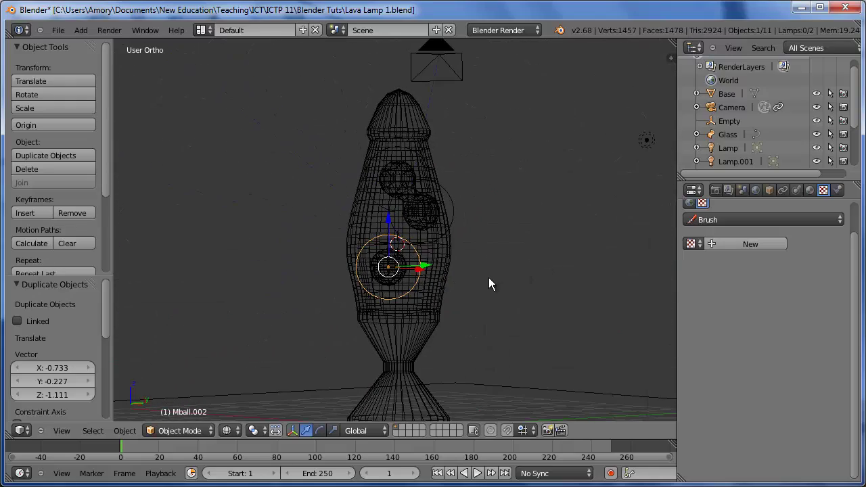
key("shift+d")
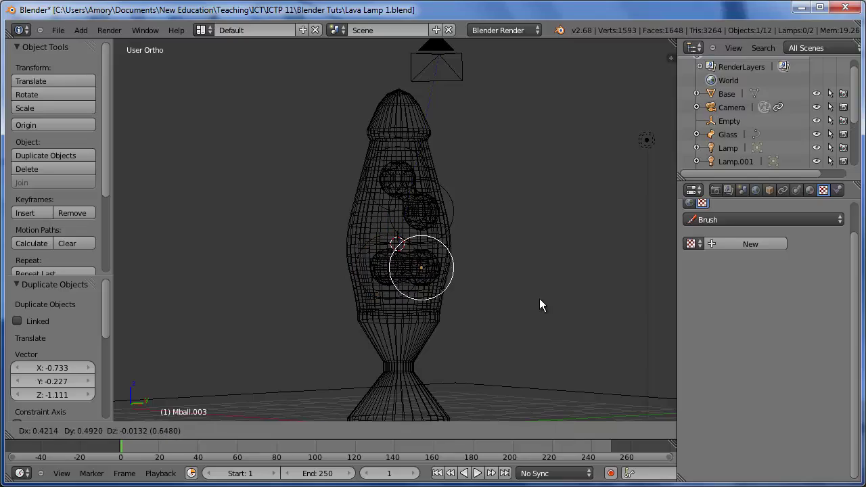
left_click(536, 299)
middle_click_drag(536, 299, 291, 328)
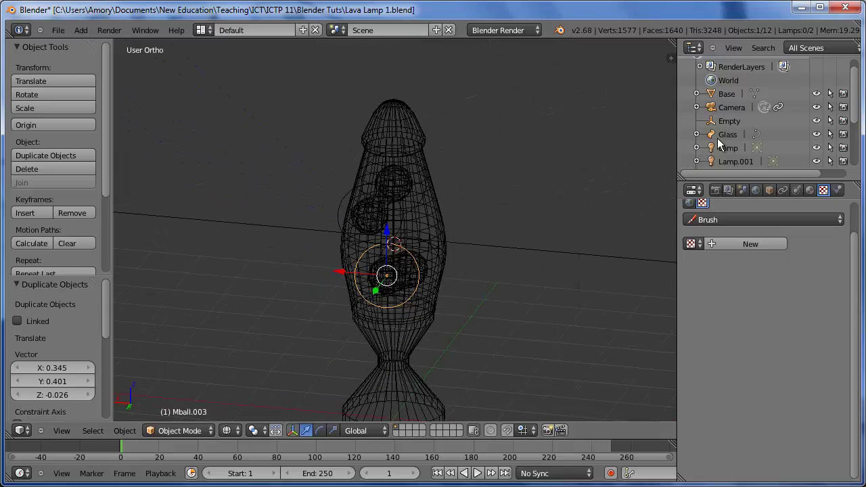
- With Glass hidden temporarily, shift the lowest blob 0.190 along X, then lower it 0.247 along Z
left_click(815, 134)
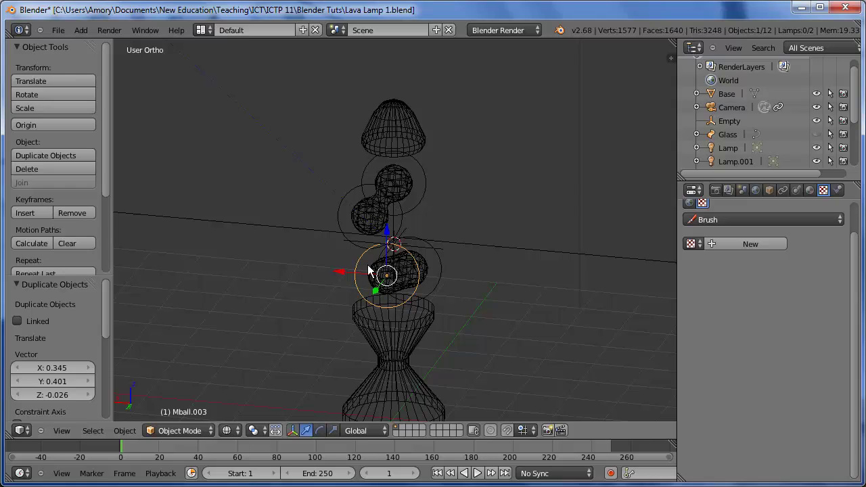
left_click_drag(340, 271, 330, 269)
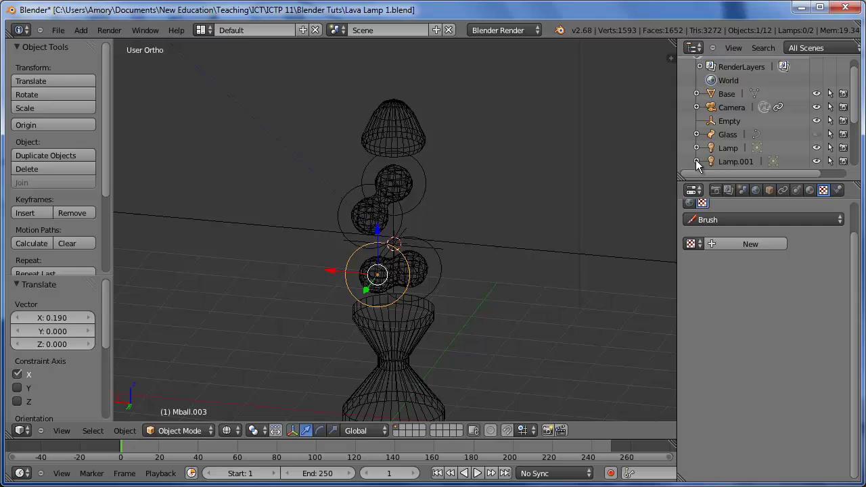
left_click(817, 134)
middle_click_drag(532, 230, 488, 221)
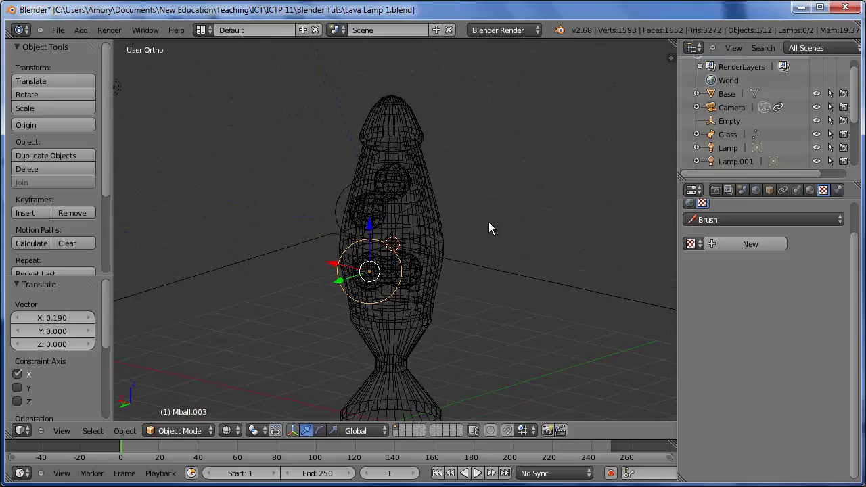
left_click_drag(370, 230, 370, 242)
middle_click_drag(533, 239, 352, 236)
scroll(741, 137, "down", 3)
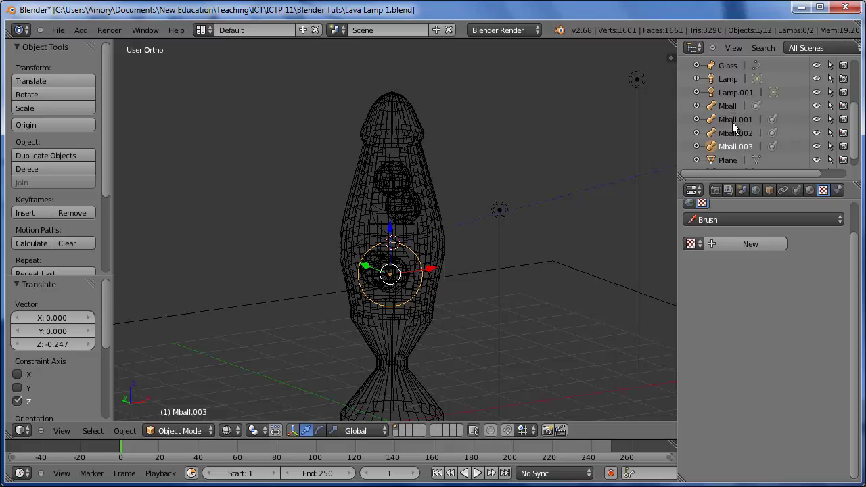
- Render a still showing dark blobs in the purple lamp, then return to the 3D view
left_click(109, 30)
left_click(116, 45)
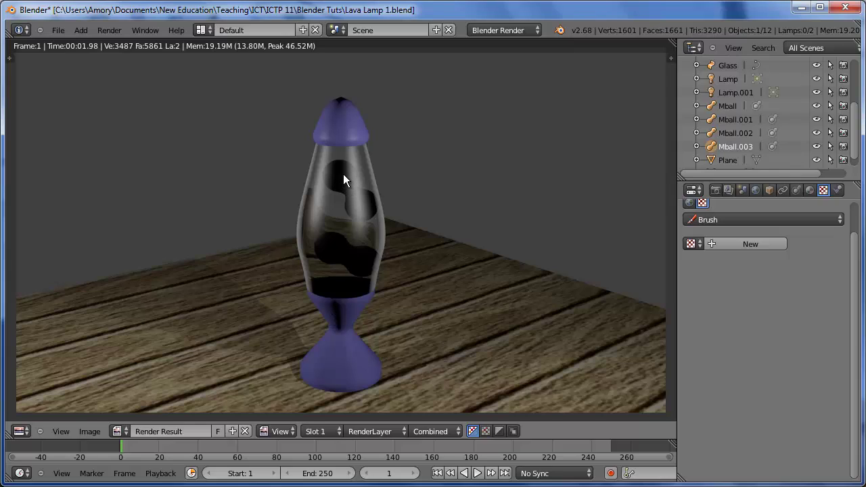
key("Escape")
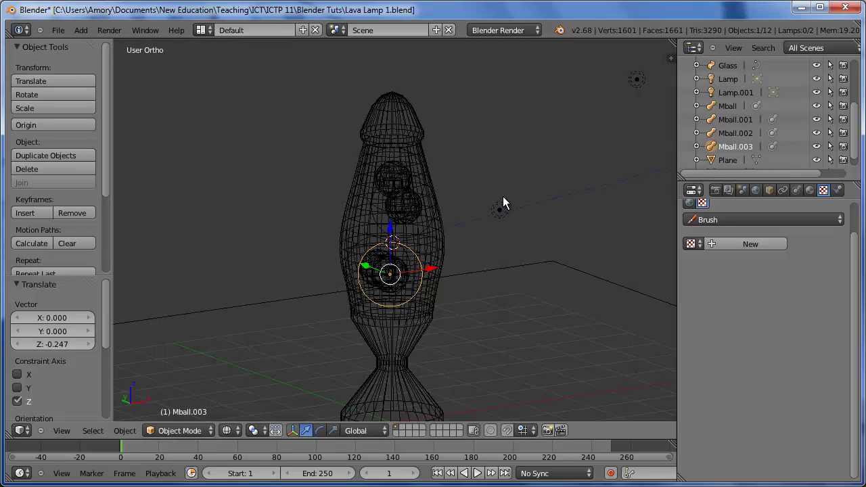
- Add a spot lamp and move it straight up into the lava lamp's cap
key("a")
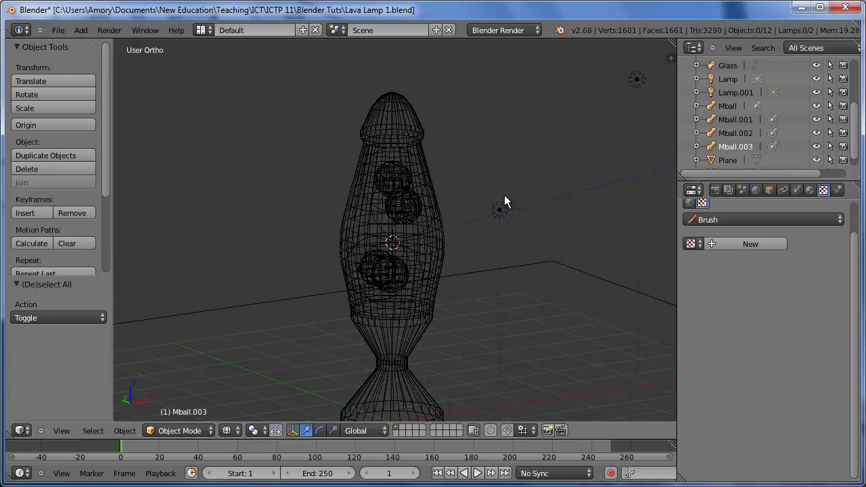
key("shift+a")
mouse_move(504, 196)
mouse_move(484, 313)
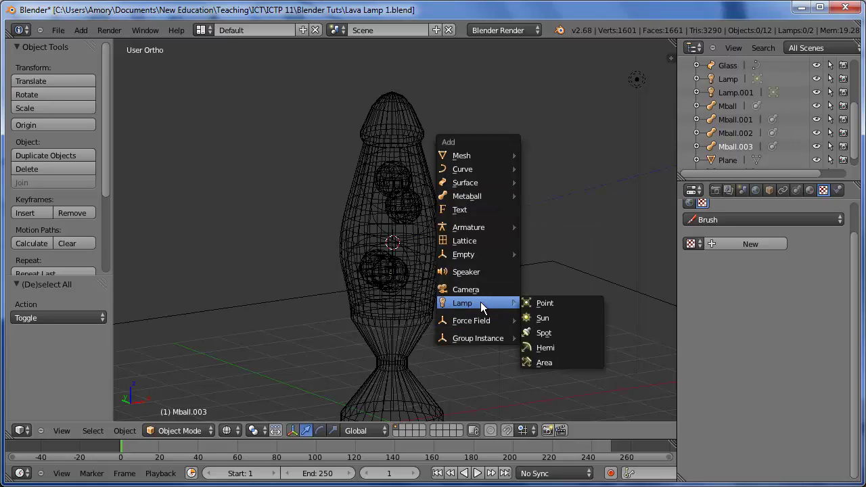
left_click(565, 333)
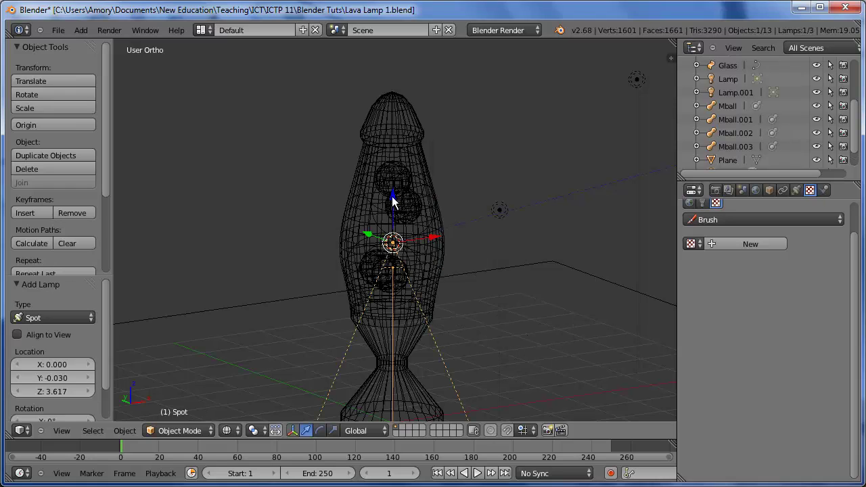
key("g")
key("z")
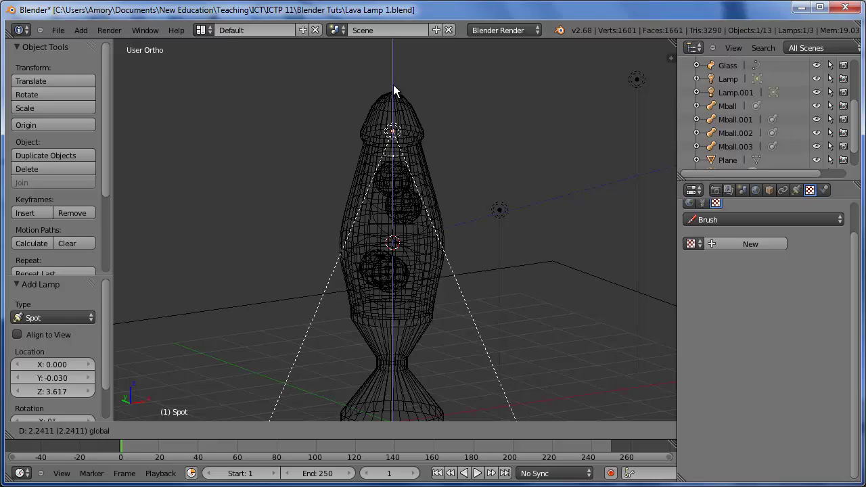
left_click(393, 82)
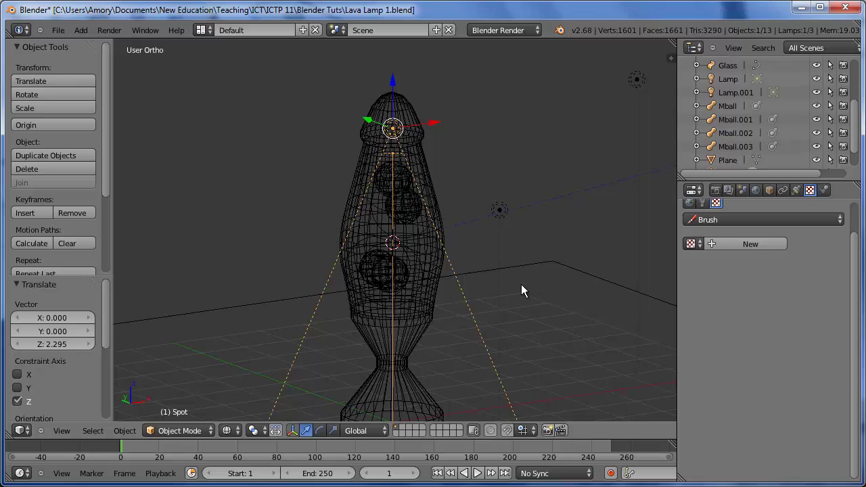
- Set the spot lamp's Y location to 0 in the side panel
key("n")
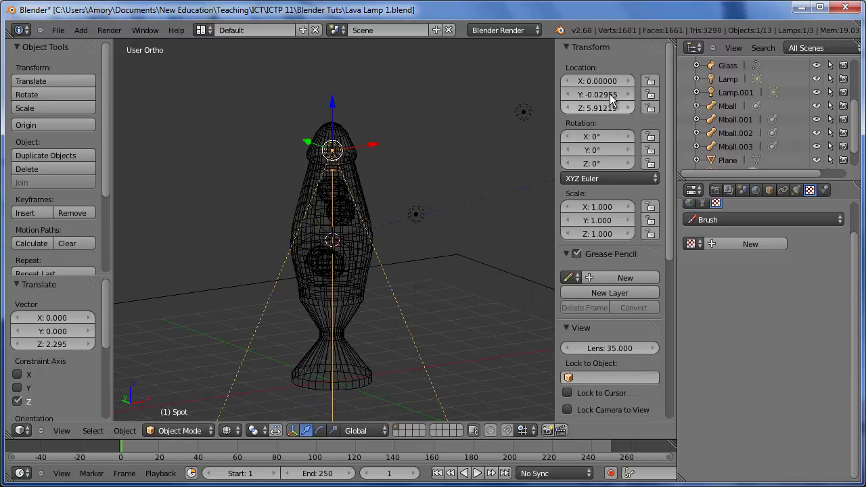
left_click(609, 94)
type("0")
key("Return")
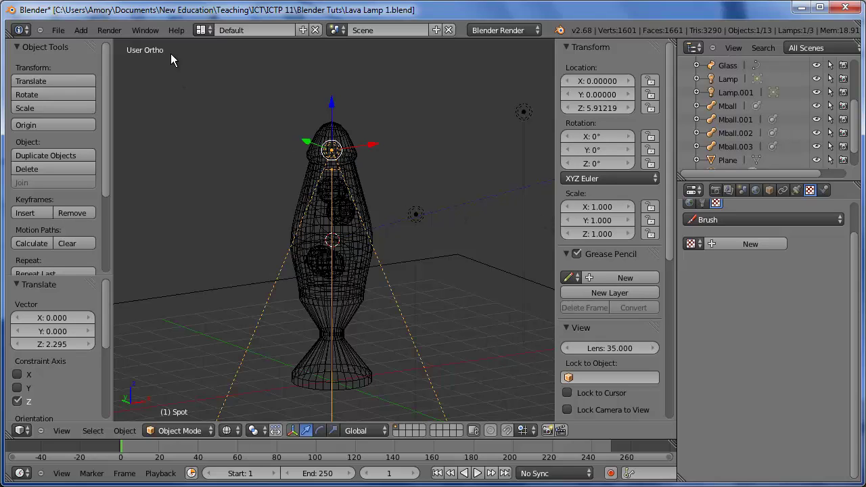
- Render the scene, lower the spot lamp's Energy to 0.8, and render again
left_click(108, 29)
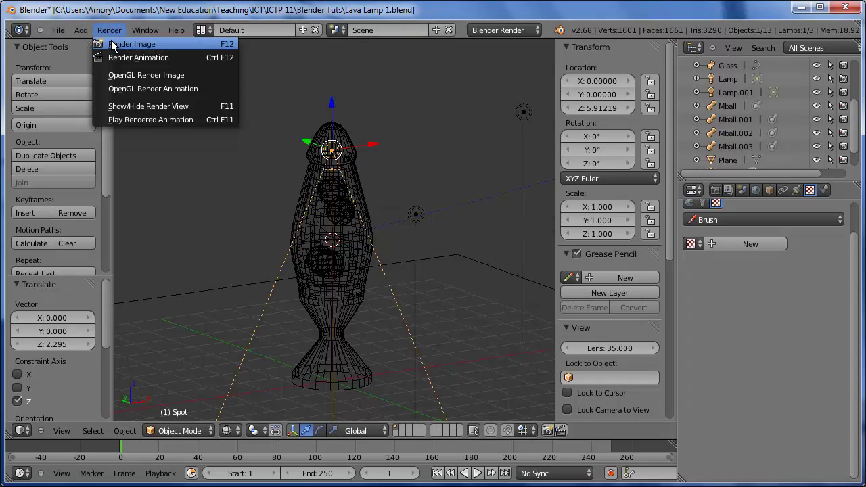
left_click(111, 22)
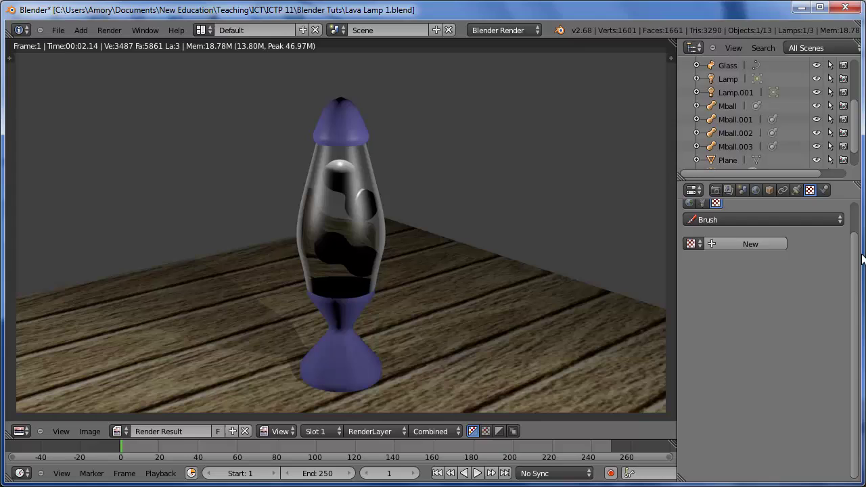
scroll(854, 264, "up", 2)
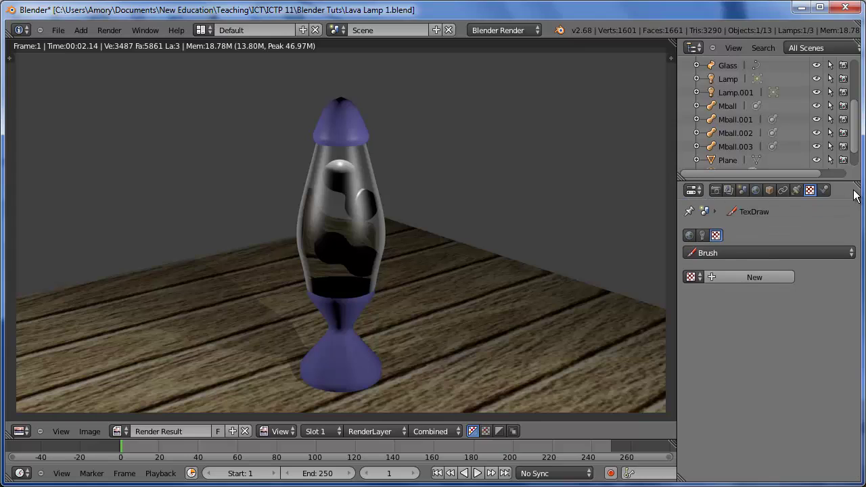
left_click(797, 189)
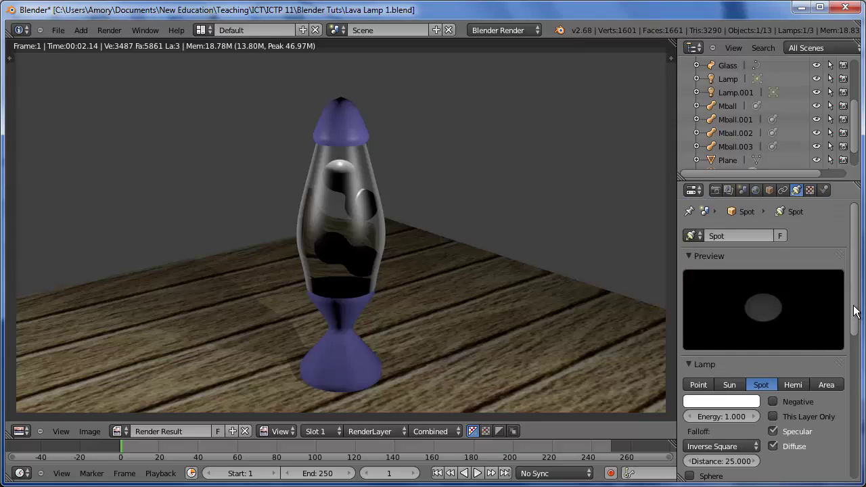
scroll(854, 306, "down", 3)
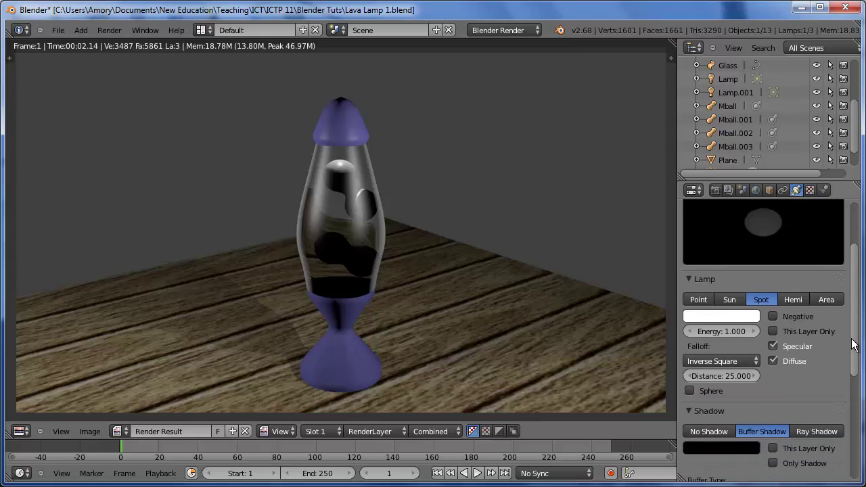
left_click(728, 327)
type("0.8")
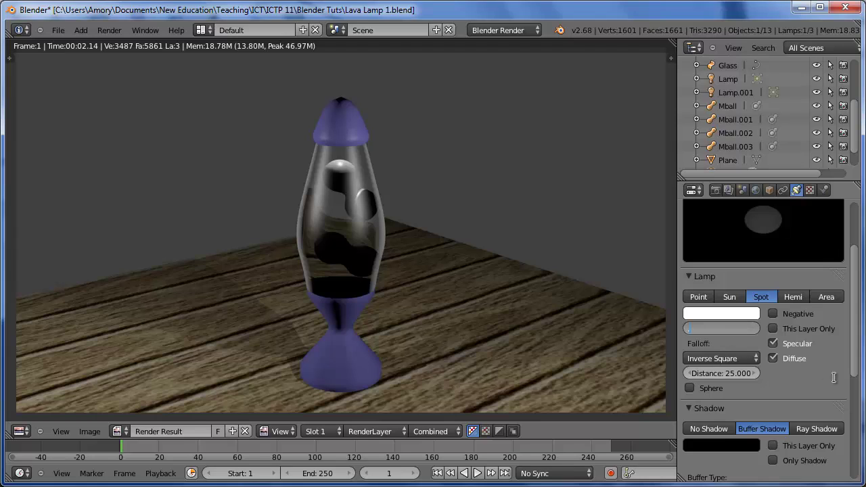
key("Return")
left_click(109, 30)
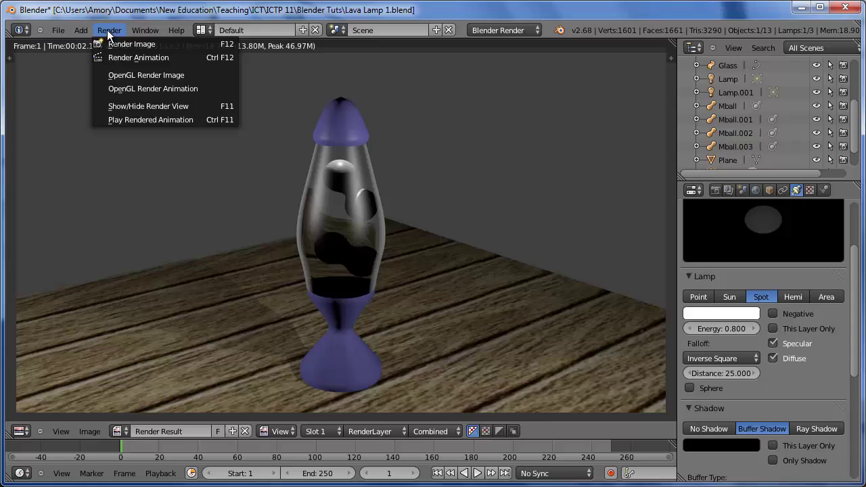
left_click(116, 42)
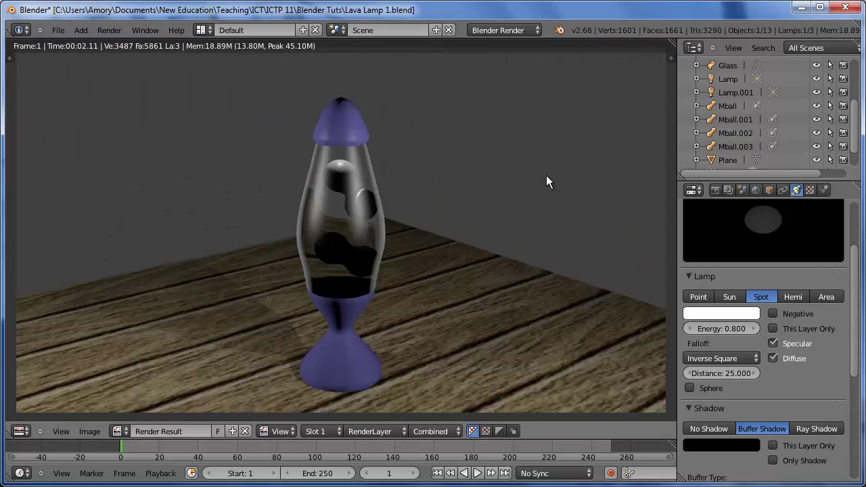
- Duplicate the spot lamp into the lamp's base and set its X and Y location to 0
key("Escape")
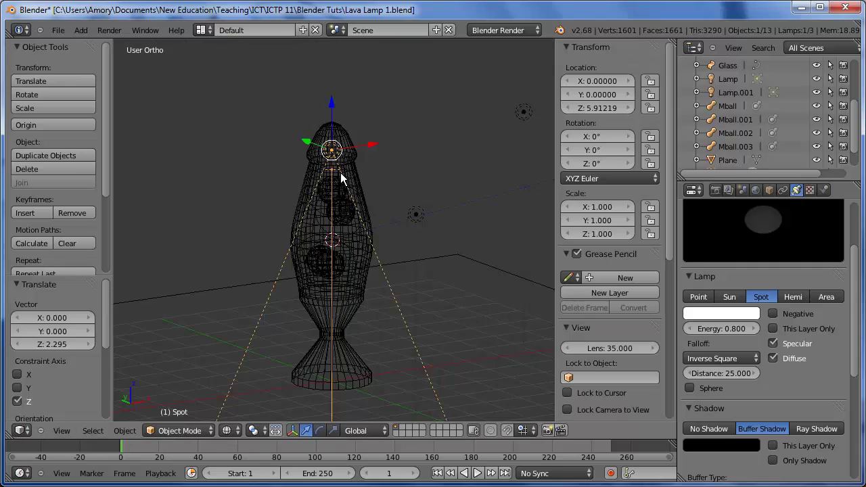
key("shift+d")
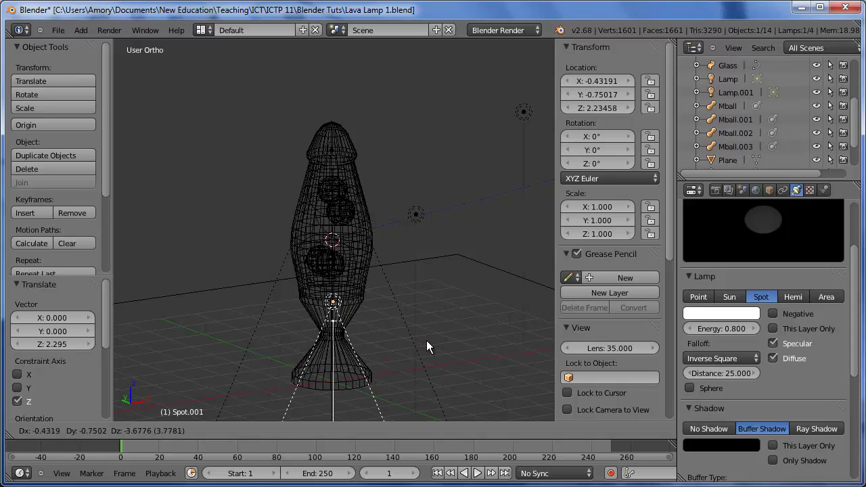
left_click(425, 358)
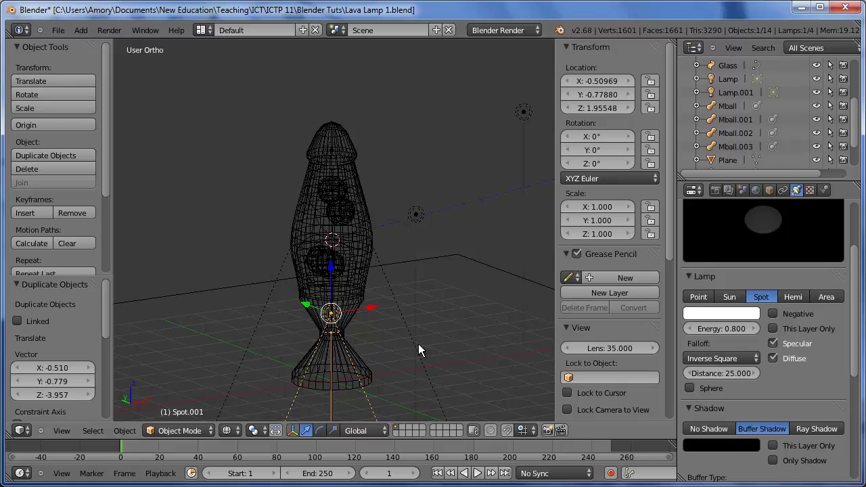
left_click(598, 81)
type("0")
key("Return")
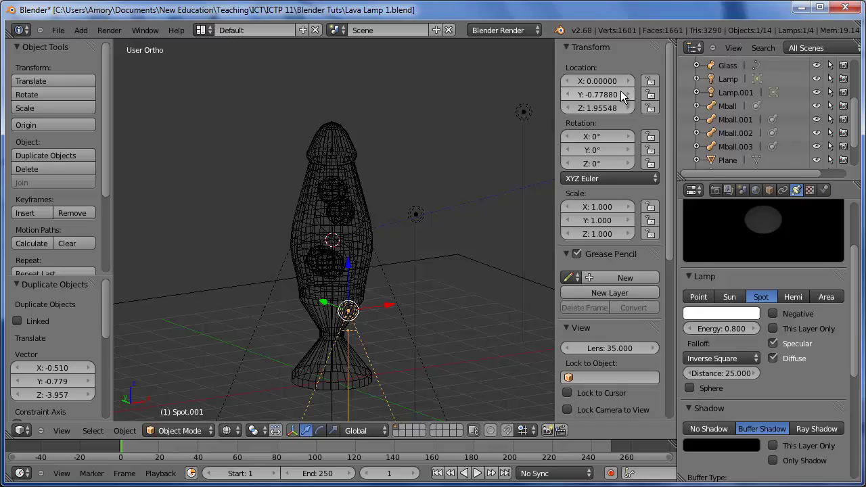
left_click(598, 95)
type("0")
key("Return")
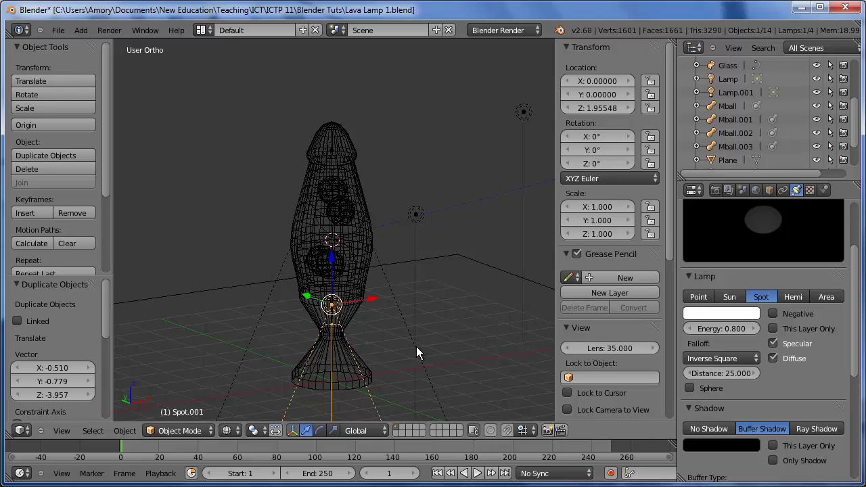
- Set the new lamp's rotation to 180, 0, 0 so it shines up, then render
key("r")
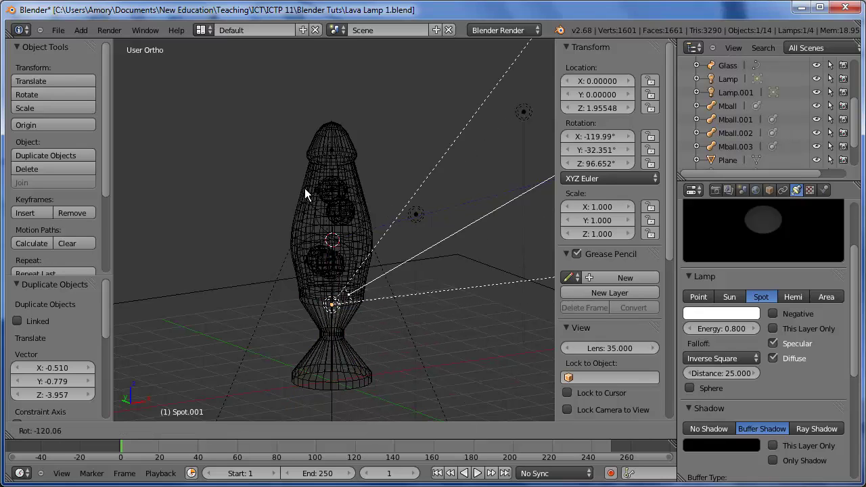
left_click(158, 219)
left_click(598, 150)
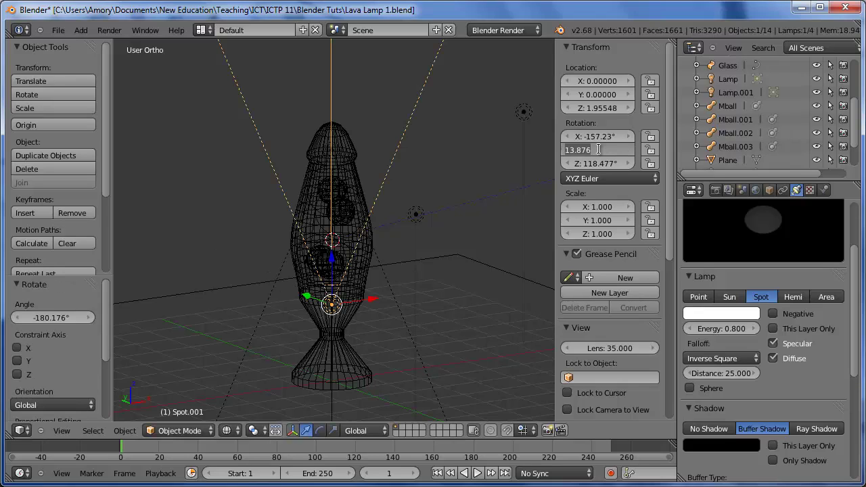
type("0")
key("Return")
left_click(593, 163)
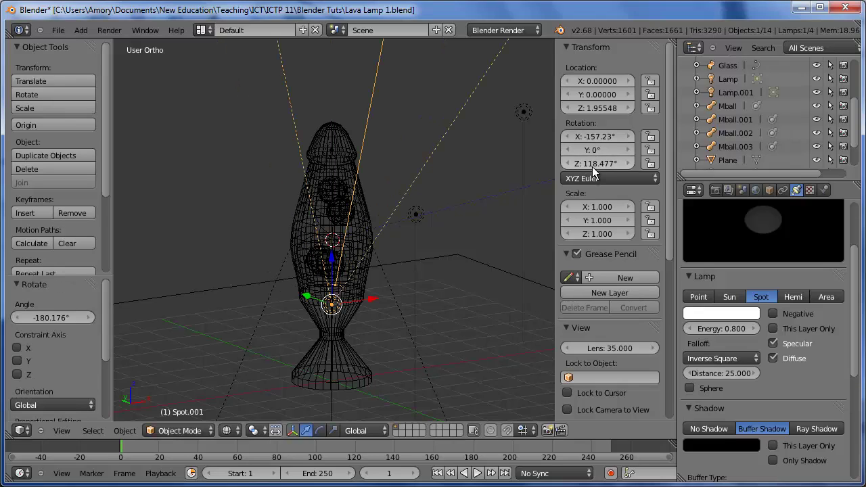
type("0")
key("Return")
left_click(593, 136)
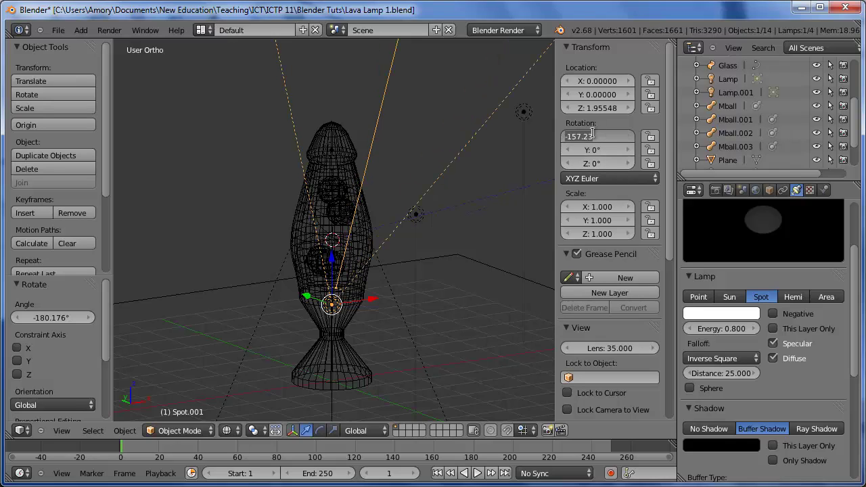
type("180")
key("Return")
left_click(109, 30)
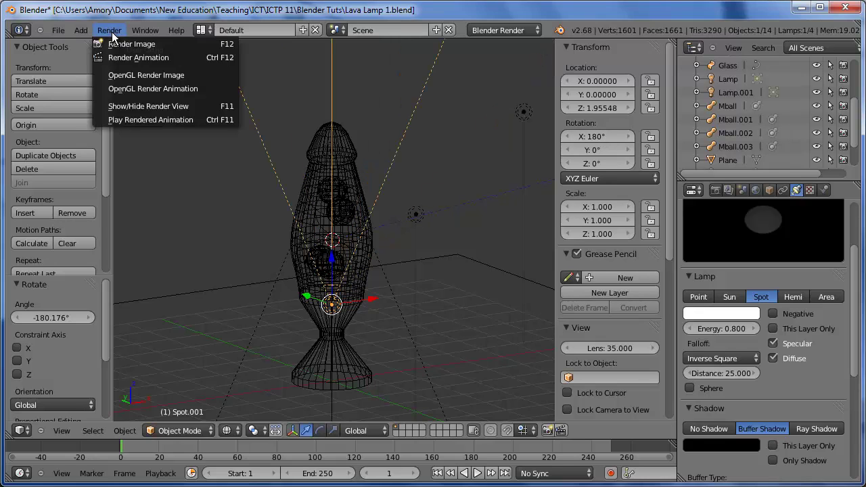
left_click(129, 43)
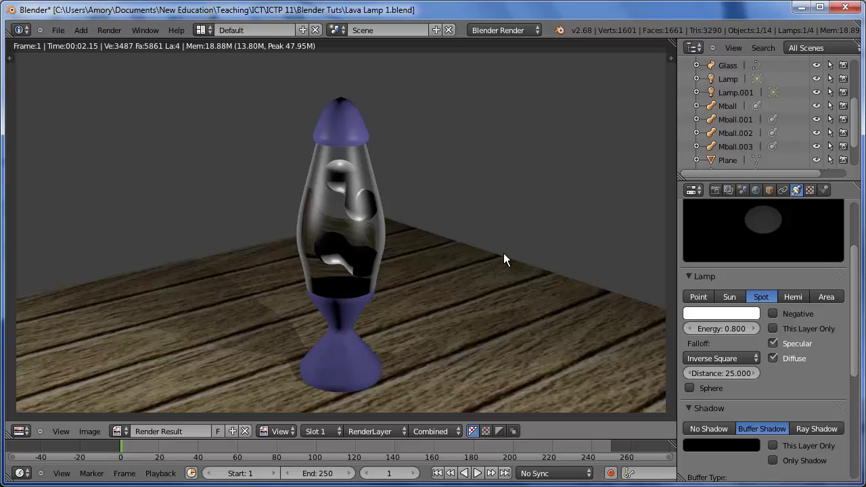
- Give Mball a new material with pink diffuse colour and specular intensity 0.062
left_click(725, 106)
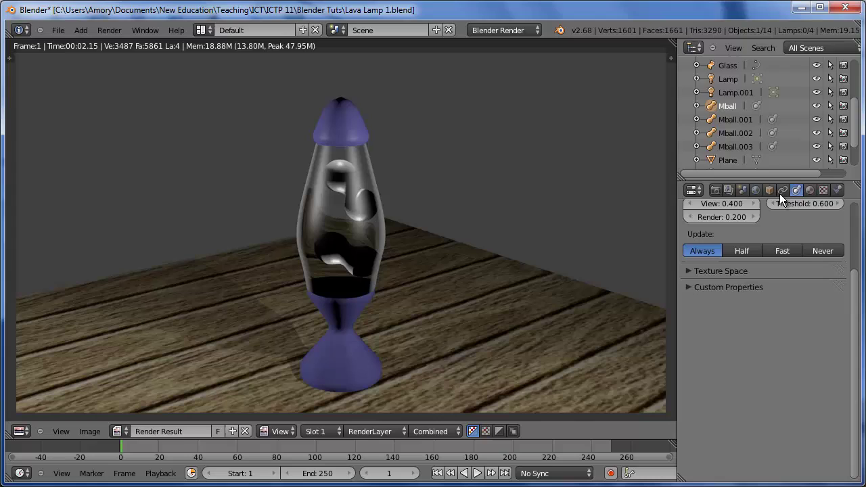
scroll(854, 296, "up", 3)
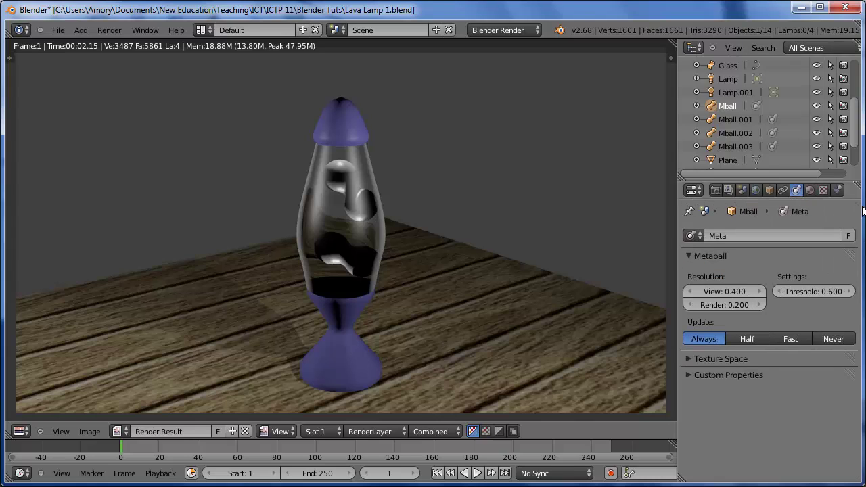
left_click(807, 189)
left_click(766, 280)
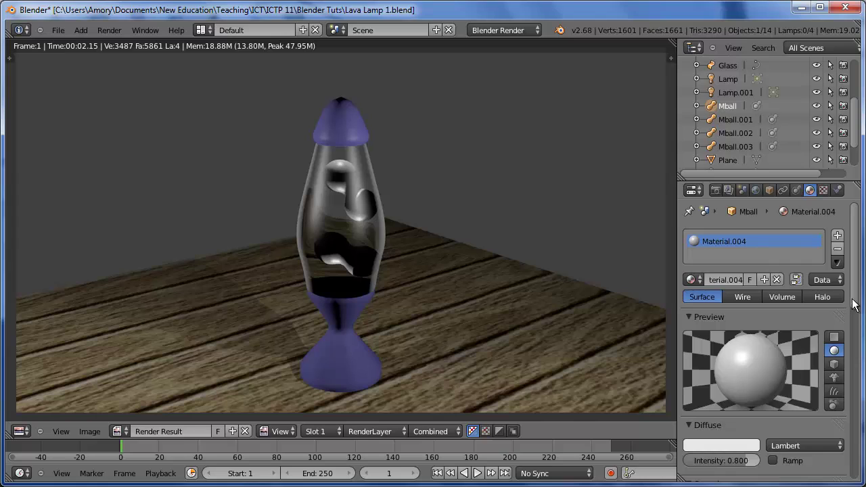
scroll(856, 346, "down", 5)
left_click(721, 269)
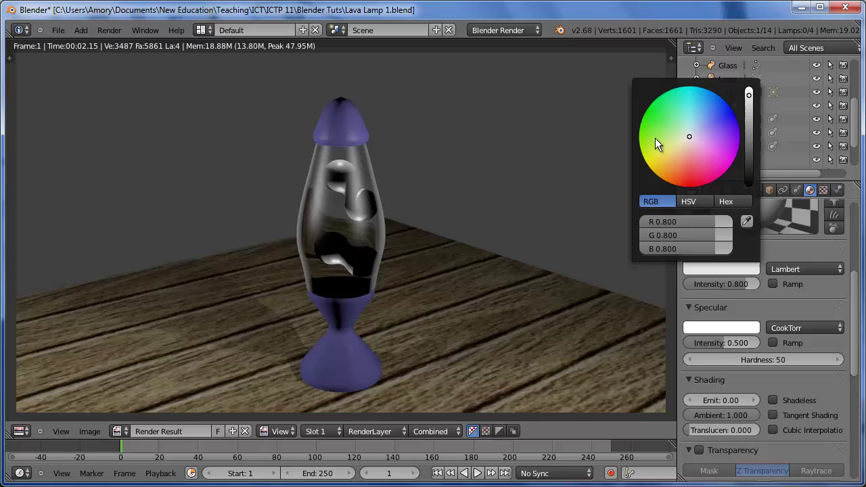
left_click(719, 158)
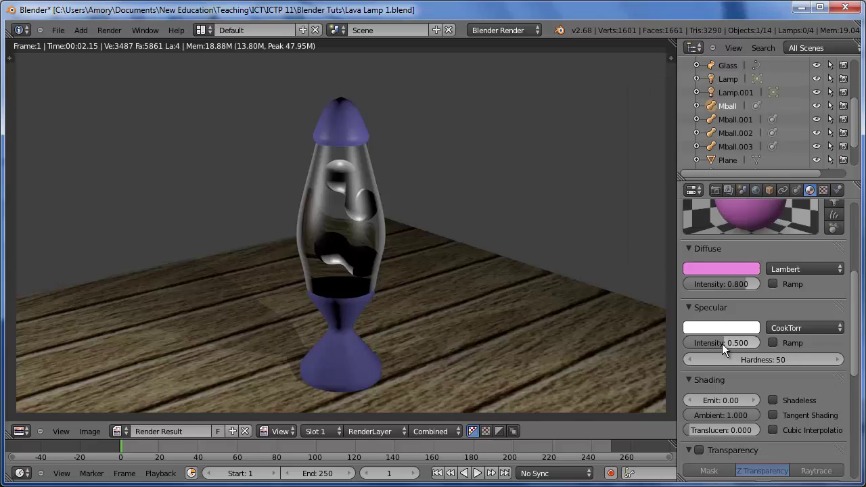
left_click_drag(722, 344, 691, 346)
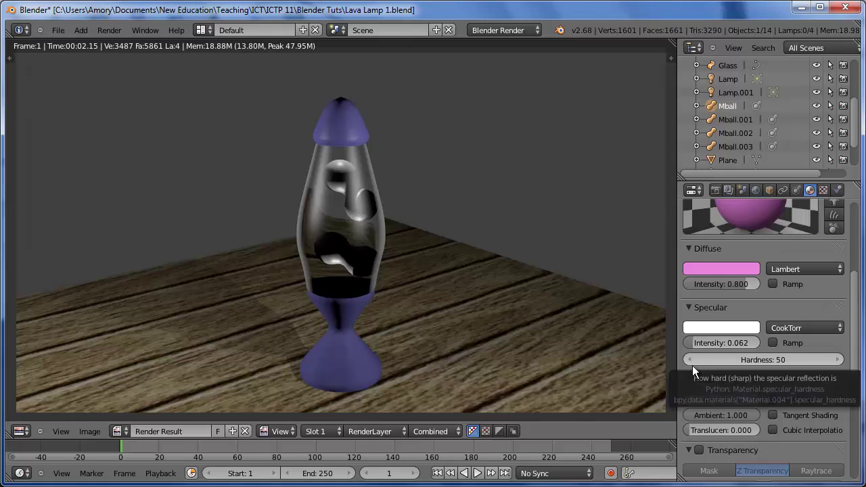
- Render a still to see the pink blobs inside the glass
left_click(109, 30)
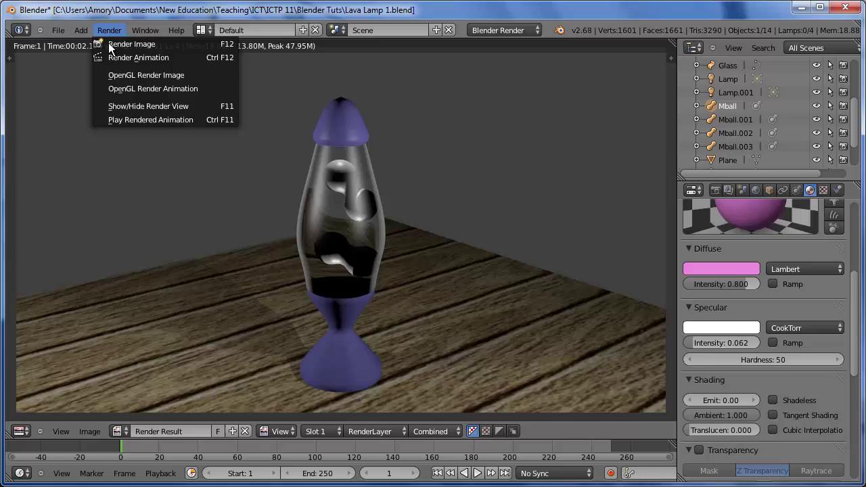
left_click(109, 46)
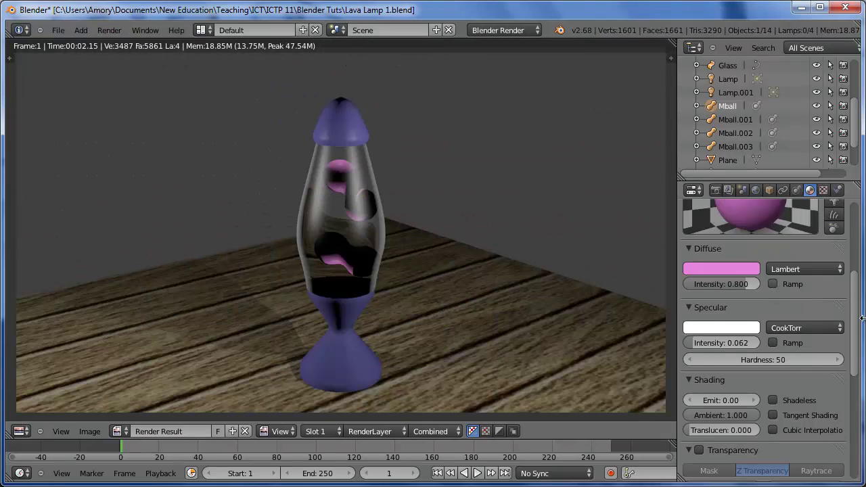
left_click_drag(856, 335, 858, 420)
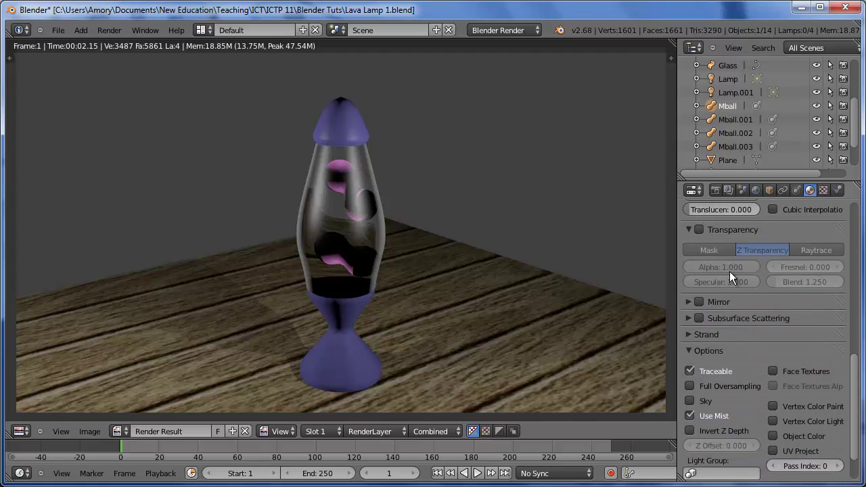
- Enable raytraced transparency with Fresnel 1 on the blob material and render a still
left_click(698, 230)
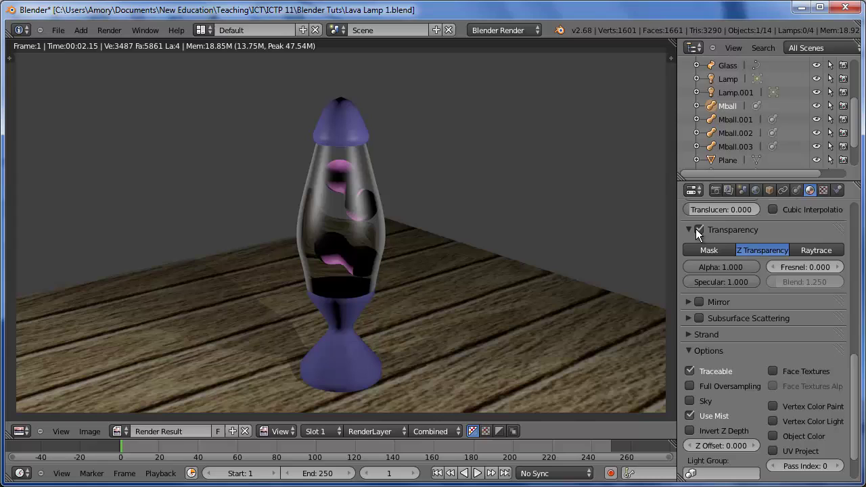
left_click(812, 250)
left_click(839, 267)
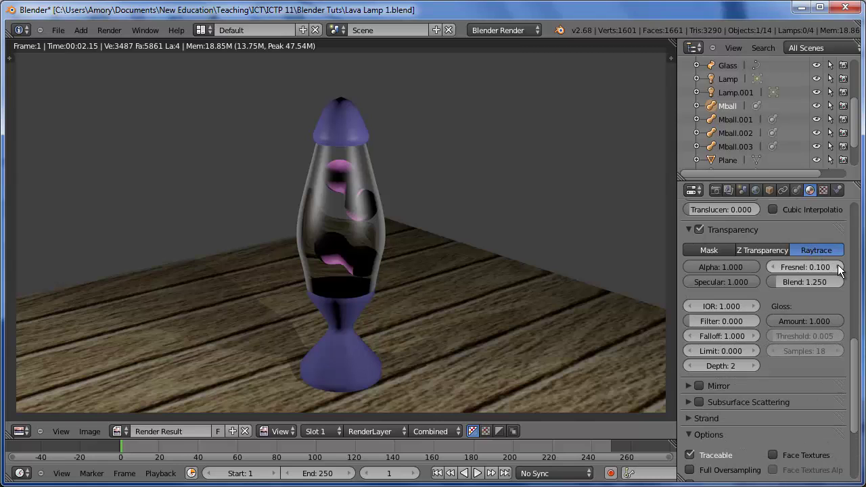
left_click(818, 268)
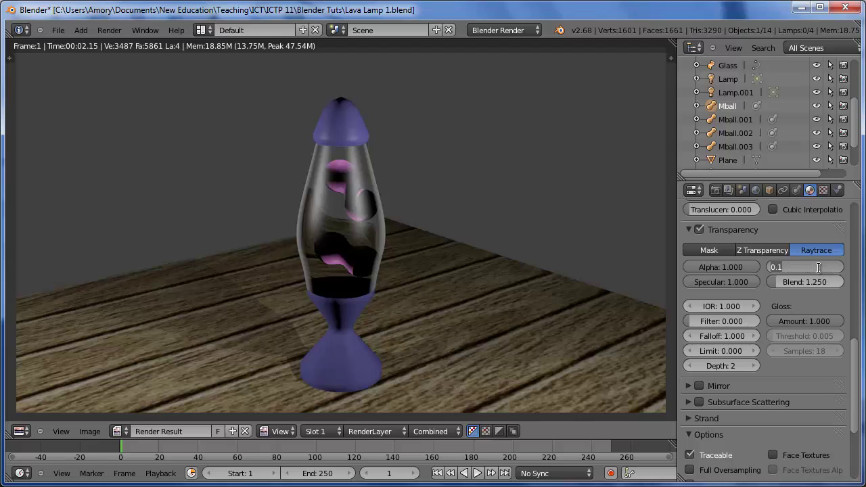
type("1")
key("Return")
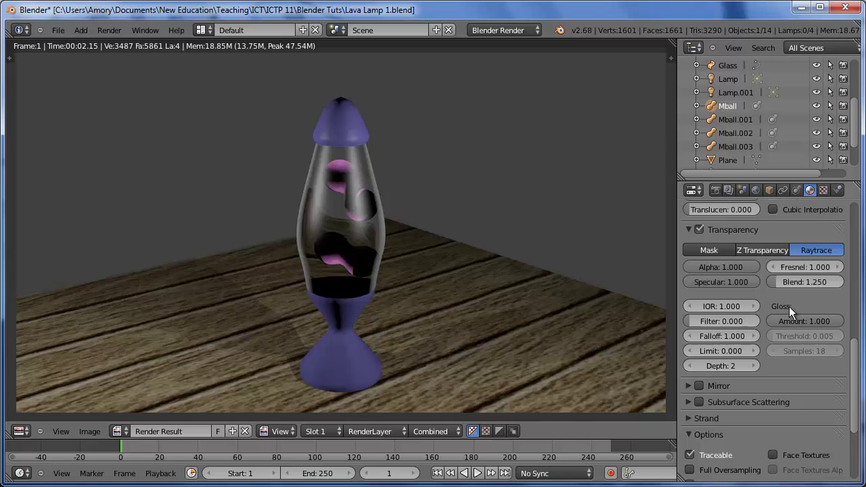
left_click(110, 30)
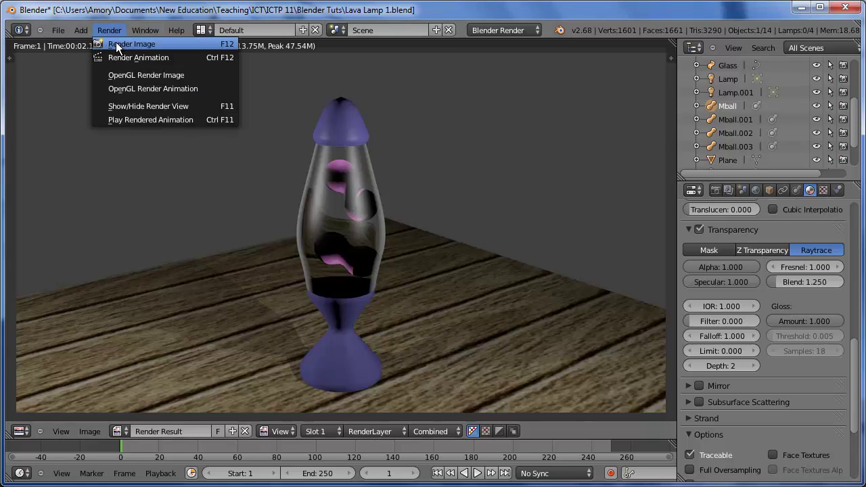
left_click(116, 43)
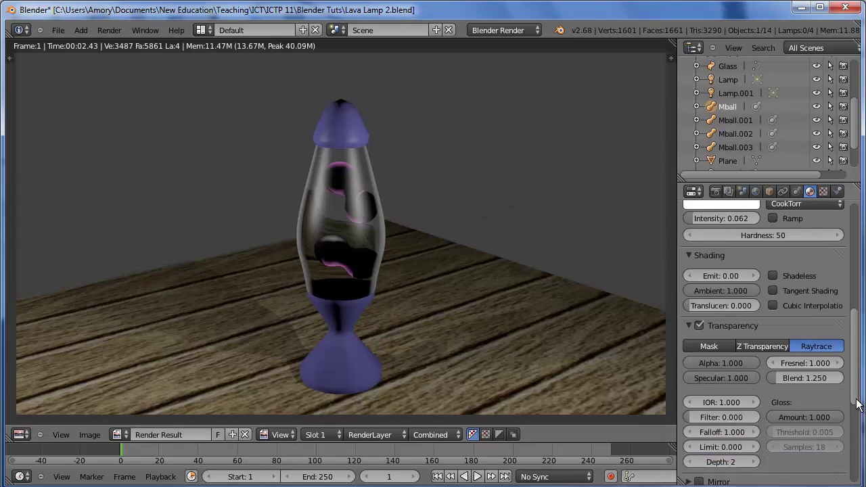
- Set the material's transparency depth to 6 and render a new still of the lamp
scroll(844, 406, "down", 4)
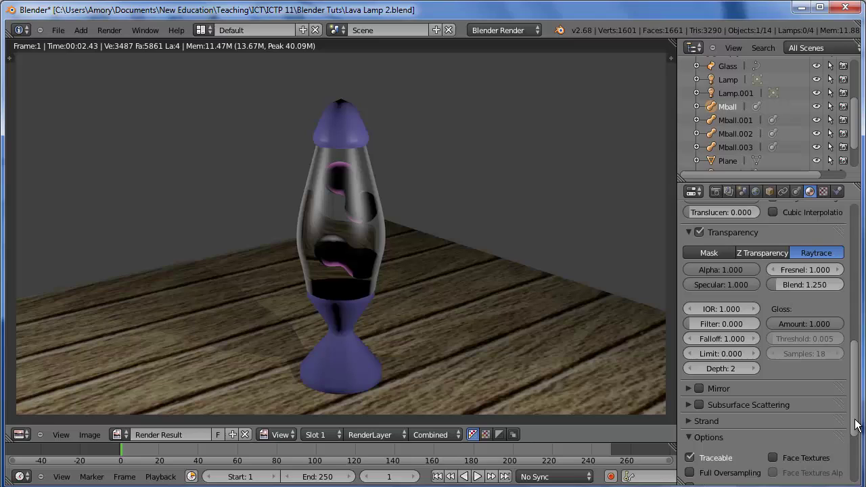
left_click(733, 369)
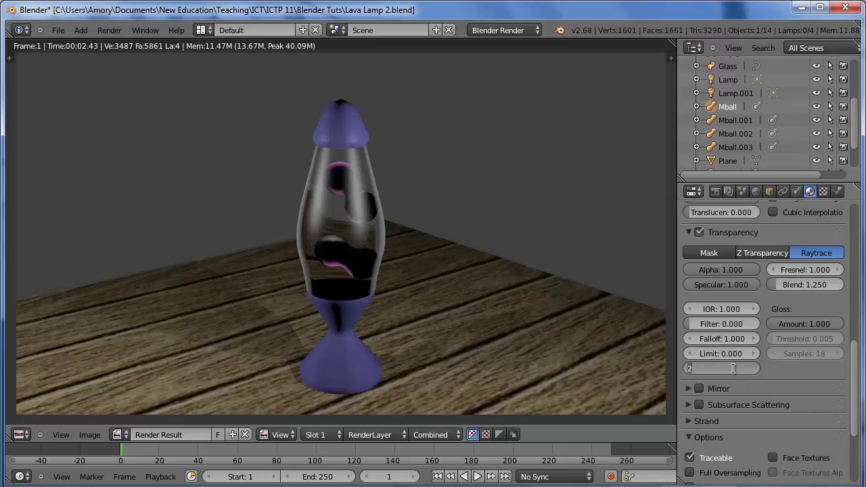
type("6")
key("Return")
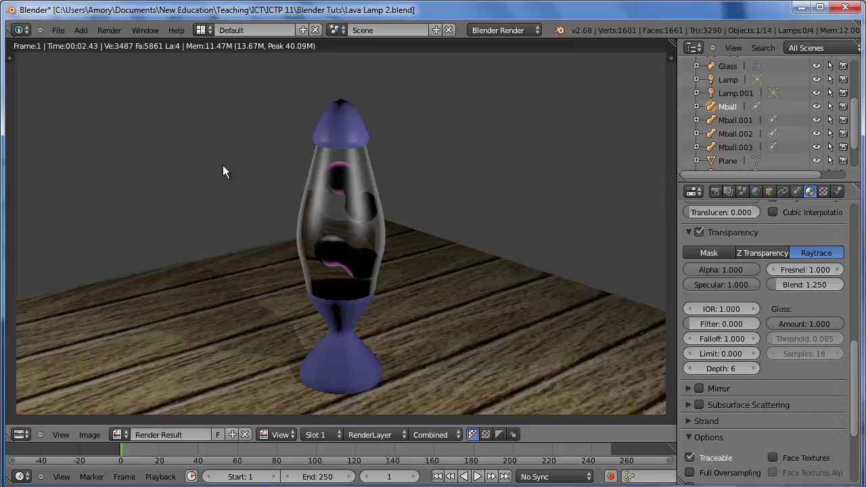
left_click(110, 31)
left_click(114, 42)
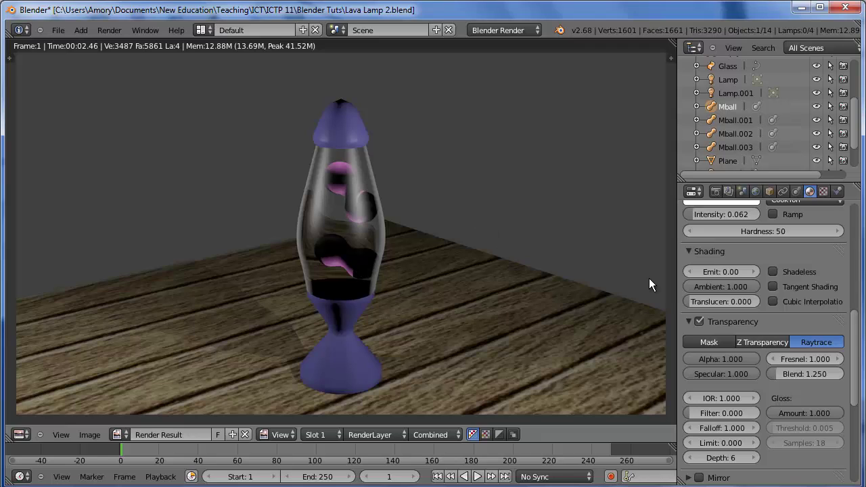
- Change the material's Emit value to 0.1 and re-render the glowing lava lamp
left_click(727, 271)
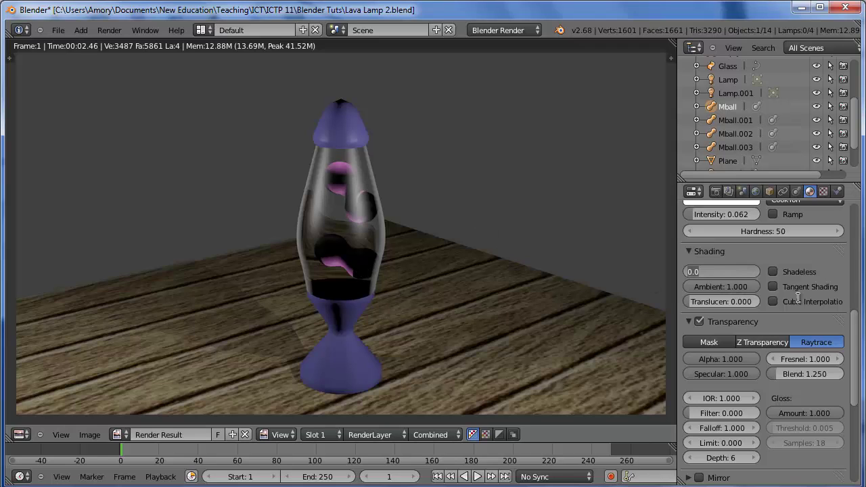
key("BackSpace")
type(".1")
key("Return")
left_click(110, 30)
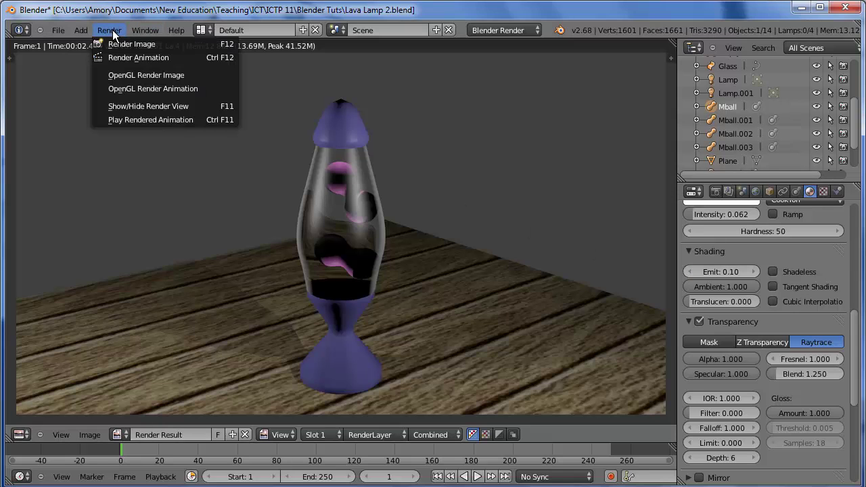
left_click(116, 43)
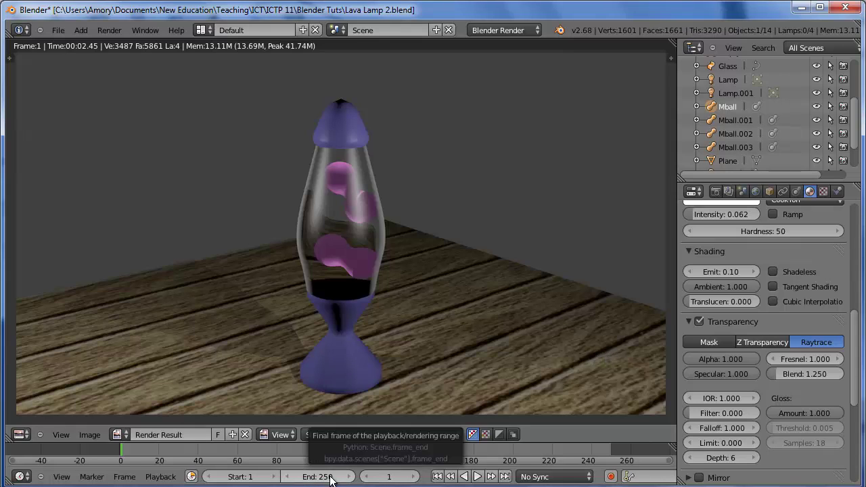
- Set the animation's end frame to 180
left_click(328, 477)
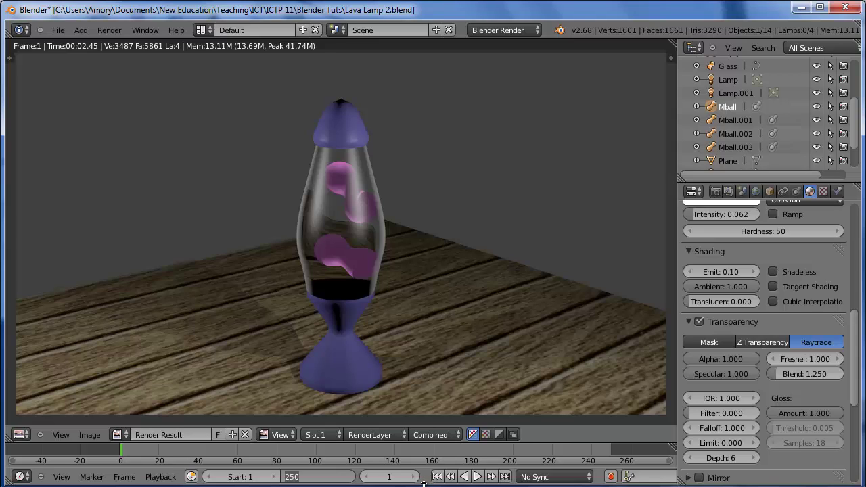
type("180")
key("Return")
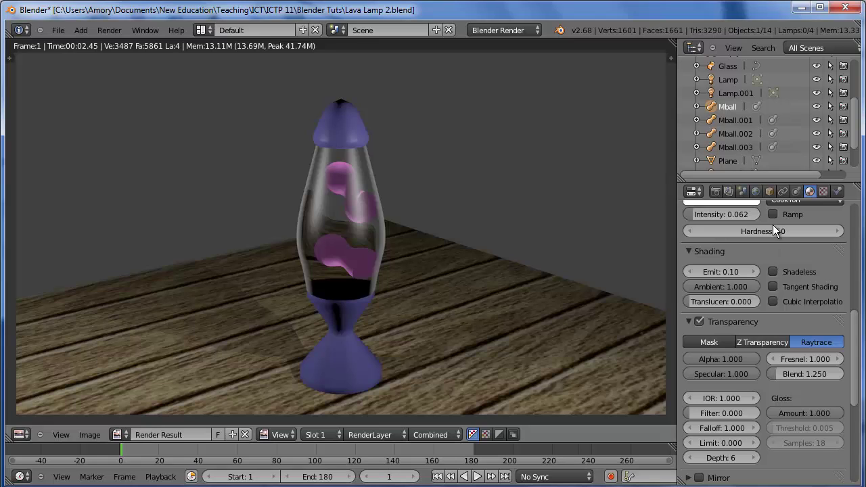
- Change the scene frame rate from 24 to 30 fps in the Render settings
left_click(715, 190)
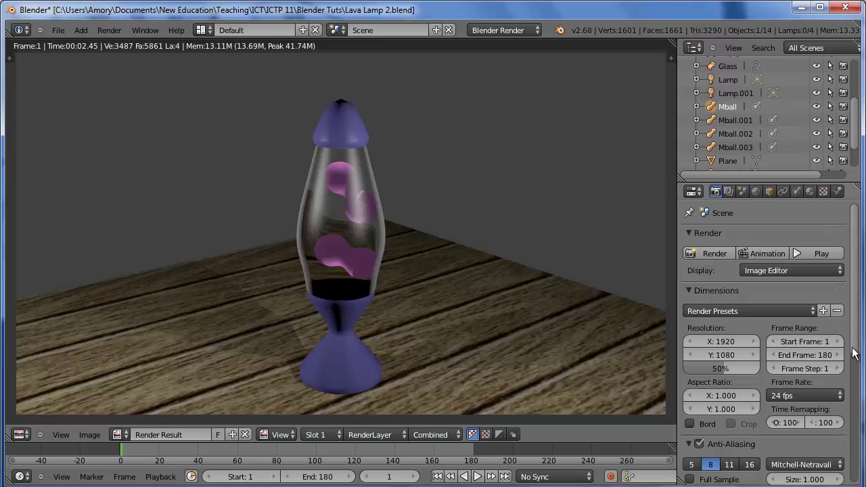
left_click(841, 398)
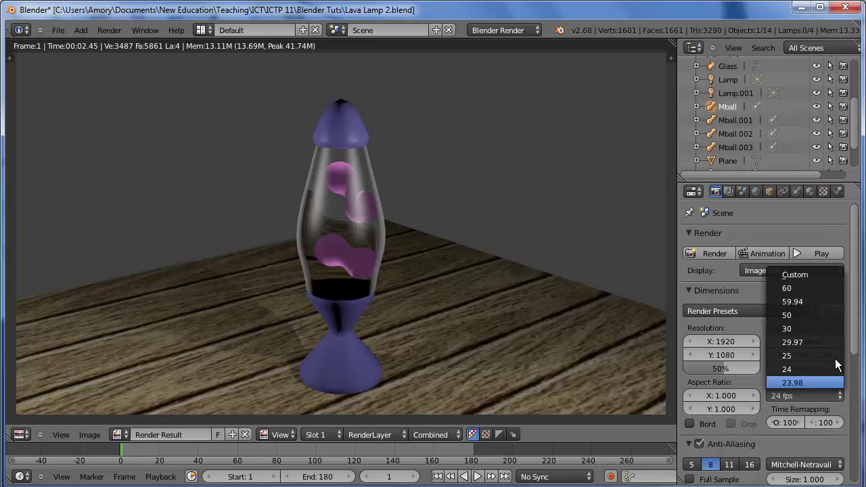
left_click(822, 325)
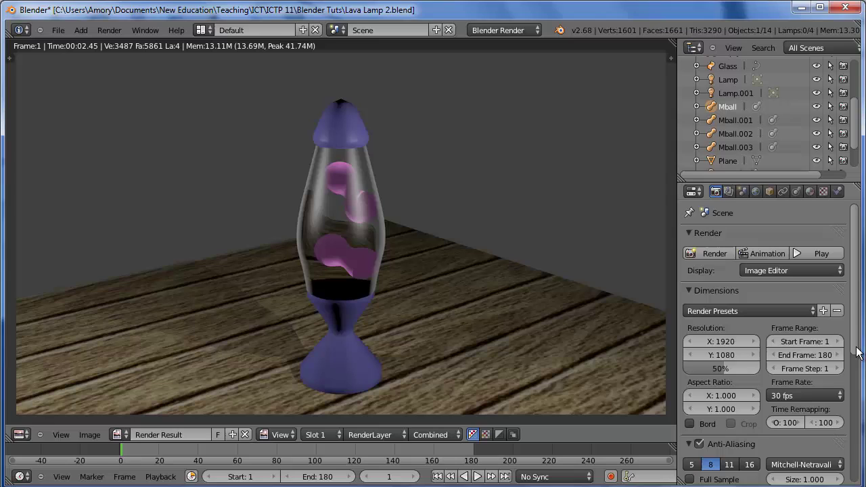
scroll(856, 353, "down", 1)
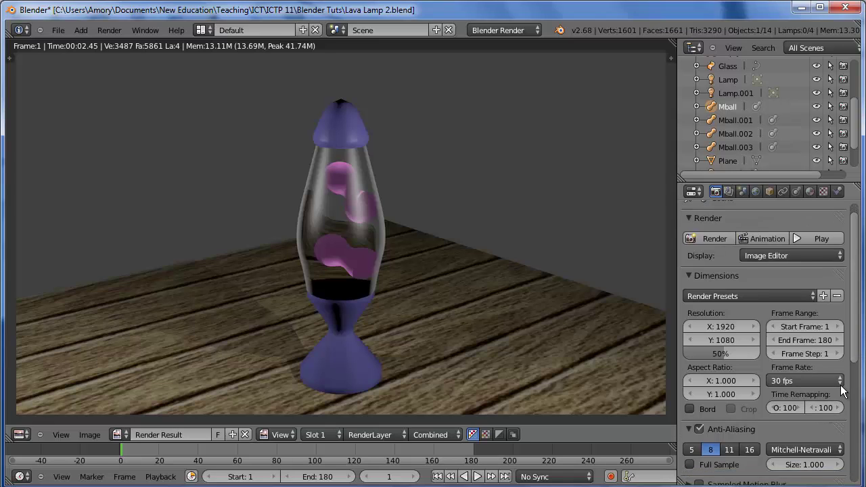
- Back in the 3D view without the sidebar, keyframe the location of Mball and Mball.001
key("Escape")
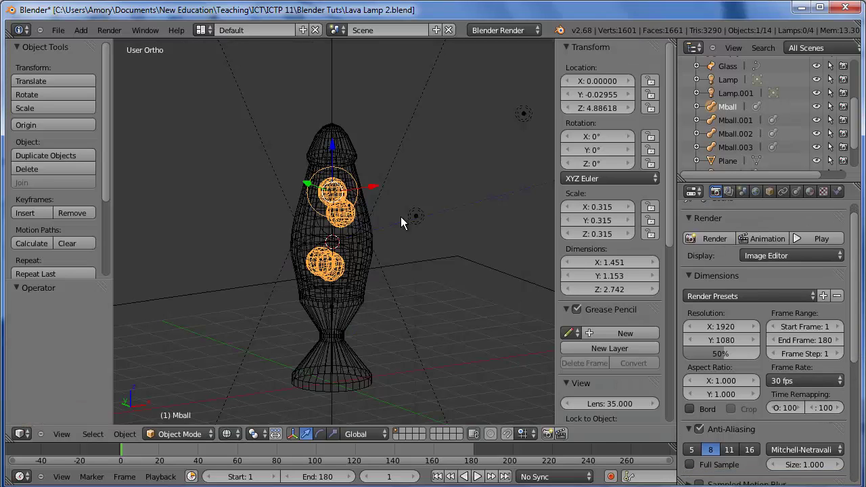
key("n")
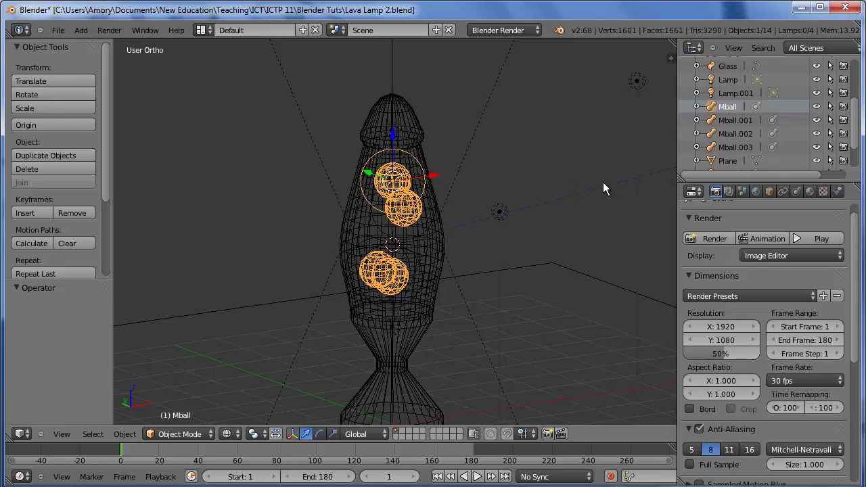
key("i")
left_click(564, 191)
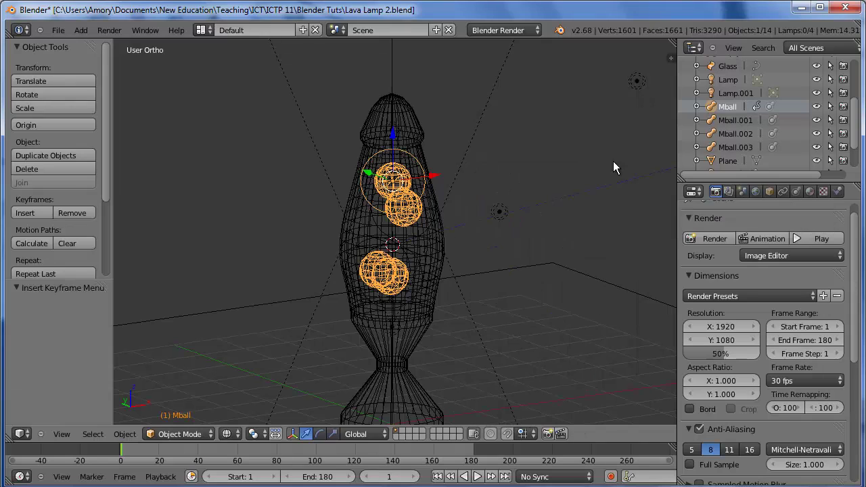
left_click(735, 120)
key("i")
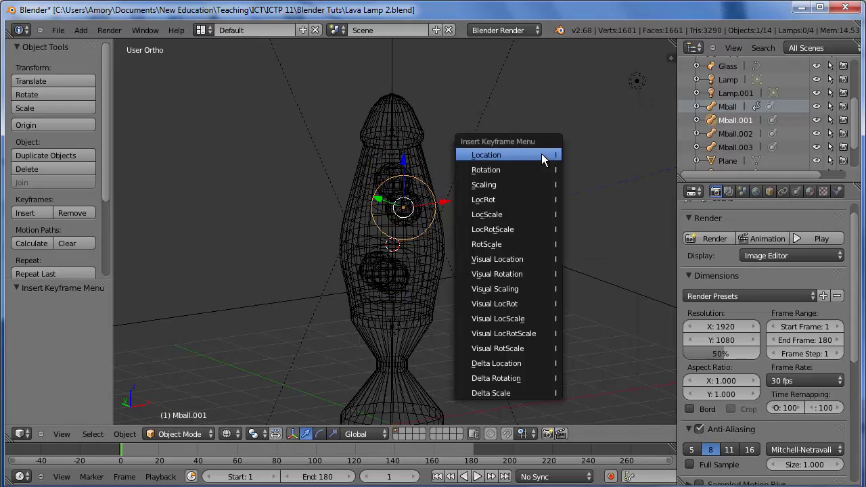
left_click(545, 154)
- Keyframe the location of Mball.002 and Mball.003 at frame 1
left_click(735, 133)
key("i")
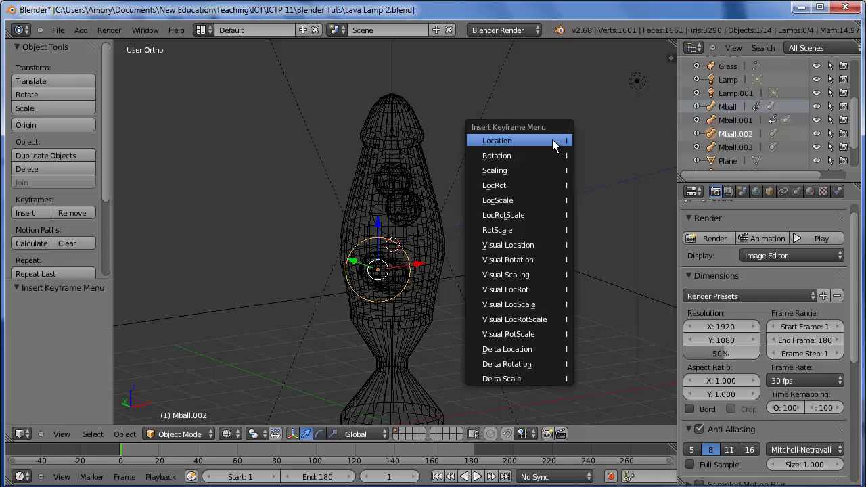
left_click(553, 144)
left_click(732, 149)
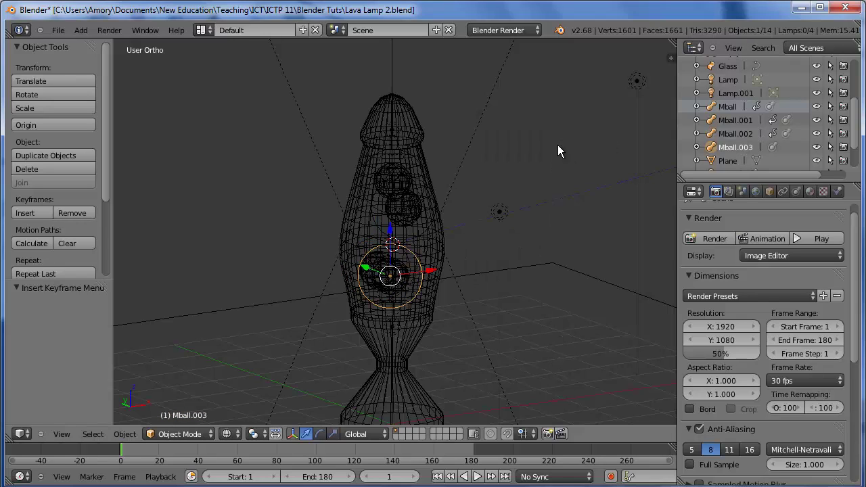
key("i")
left_click(557, 145)
- At frame 80, raise Mball.003 1.417 on Z, shift it -0.601 on Y, and keyframe its location
left_click(278, 449)
middle_click_drag(467, 304, 531, 301)
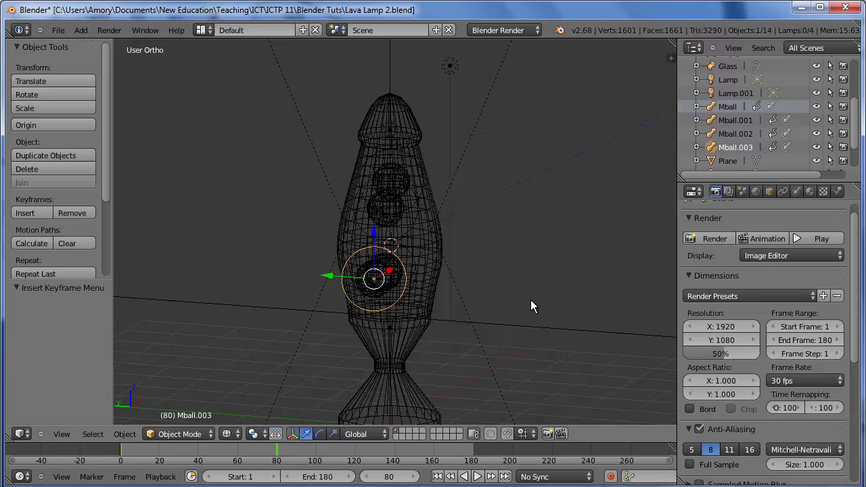
key("i")
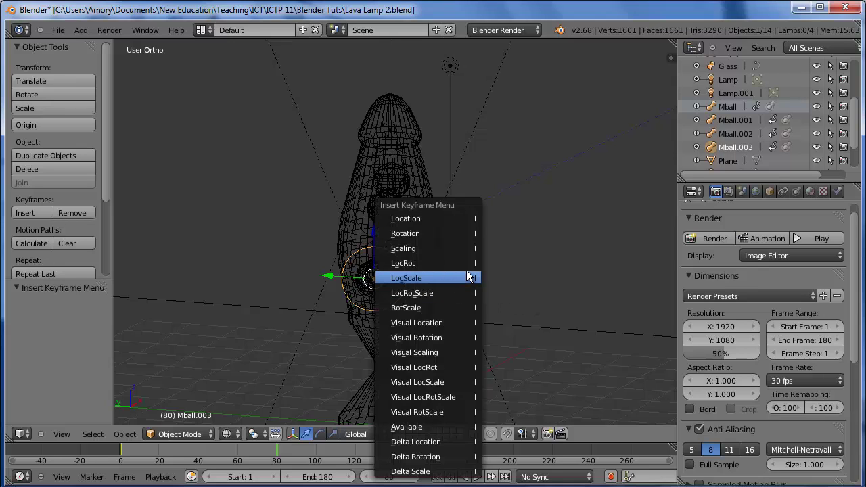
left_click(463, 275)
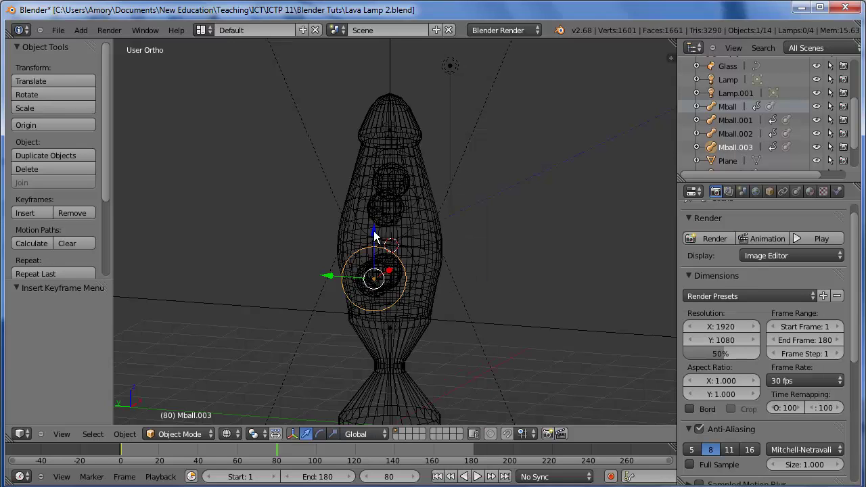
left_click_drag(374, 230, 407, 158)
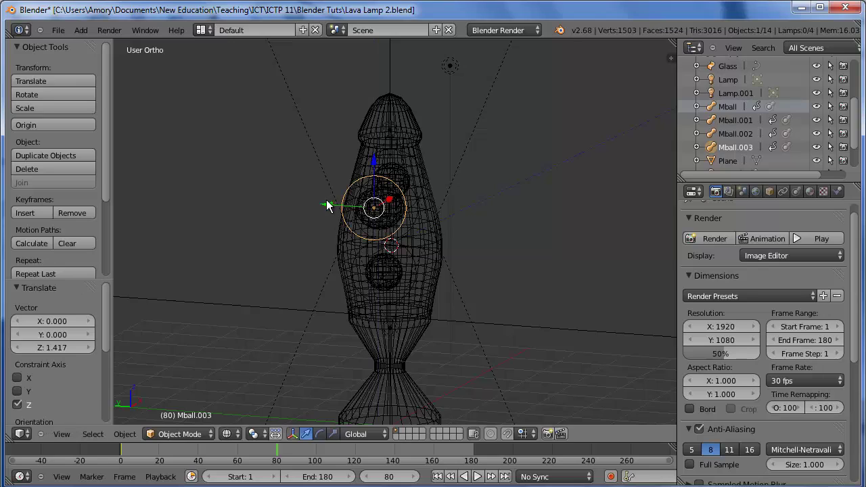
left_click_drag(326, 205, 357, 202)
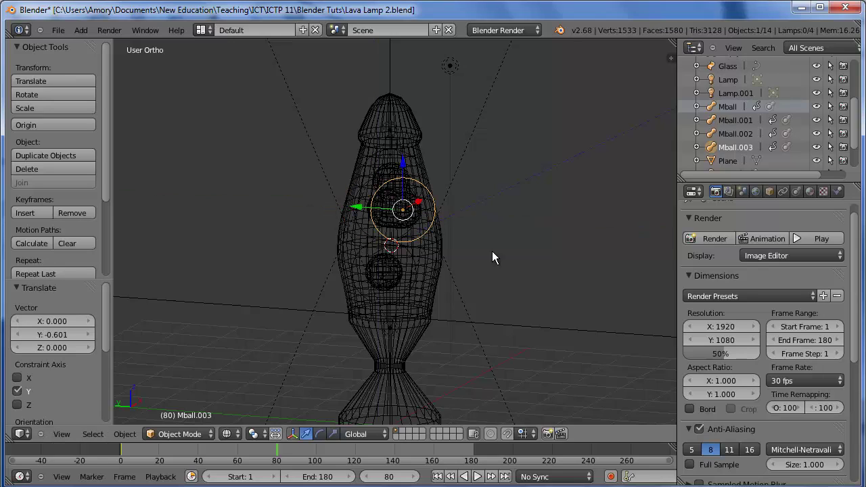
middle_click_drag(500, 252, 445, 319)
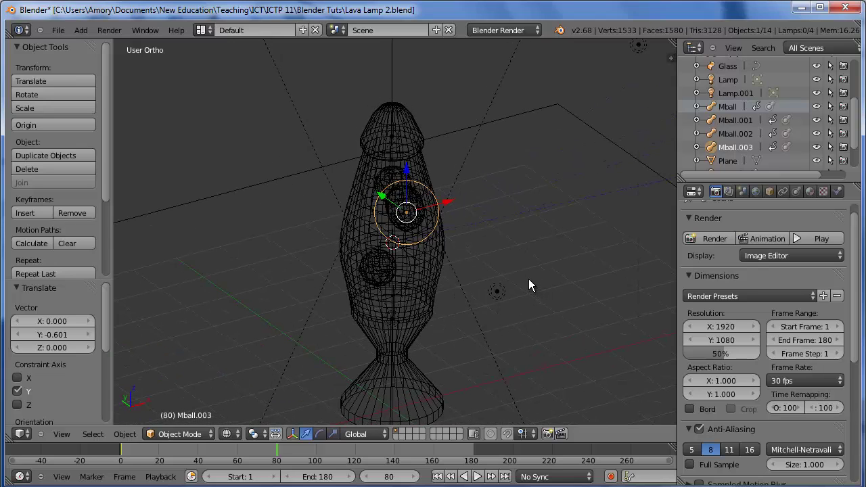
key("i")
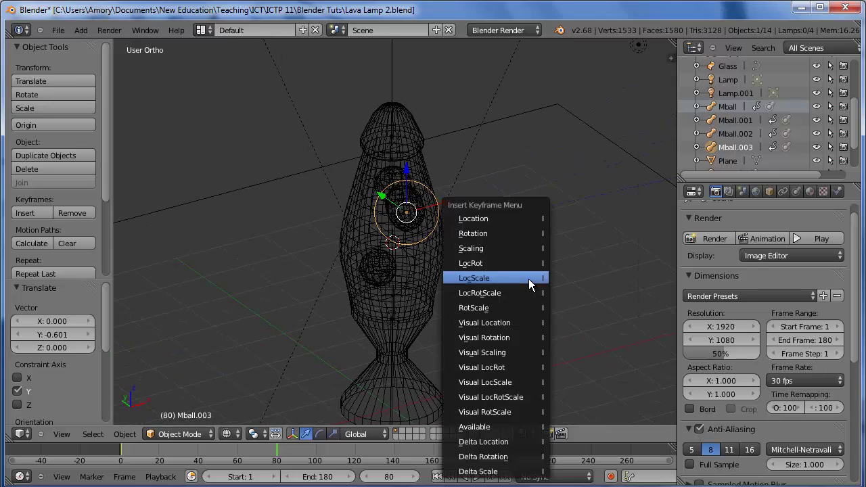
left_click(517, 220)
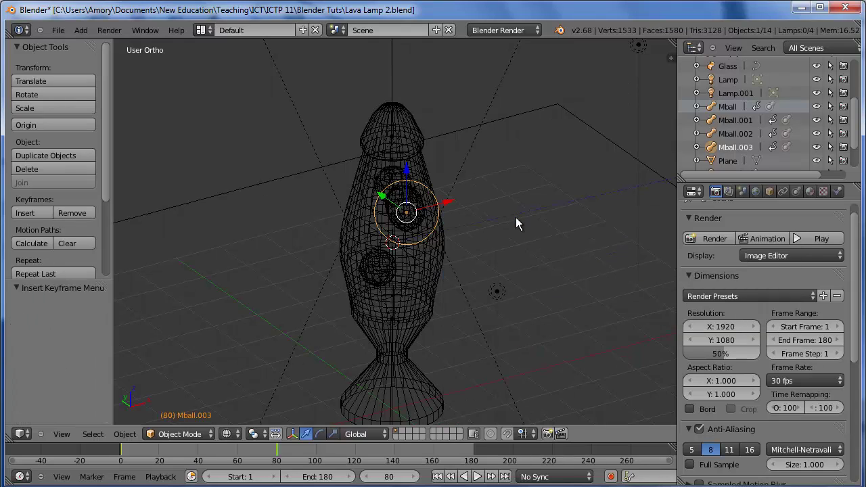
- Raise Mball.002 1.952 along Z, nudge it 0.079 along X, and keyframe its location at frame 80
right_click(376, 267)
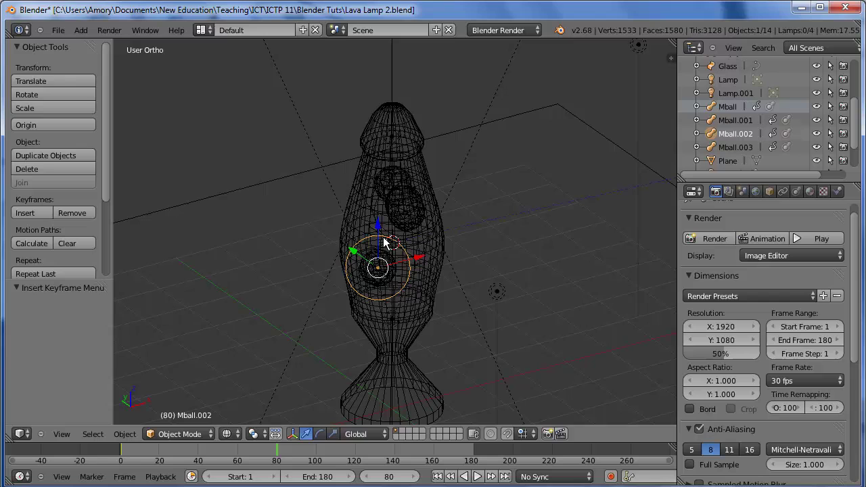
middle_click_drag(537, 236, 571, 220)
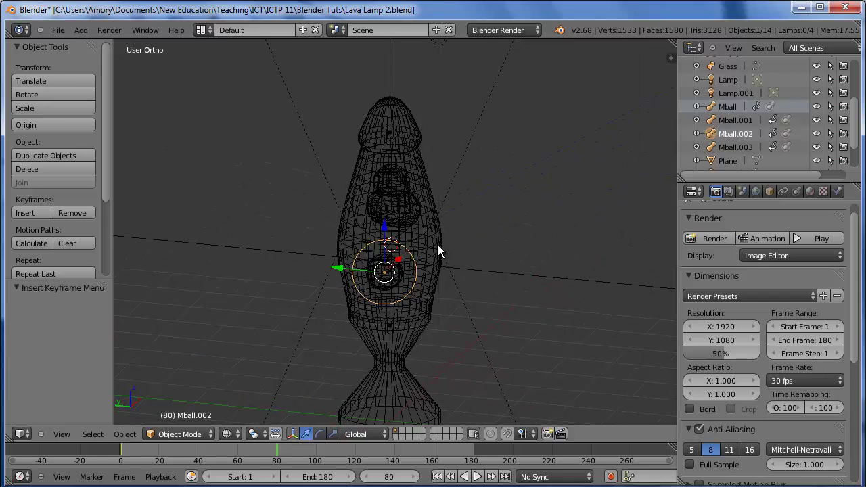
left_click_drag(387, 229, 388, 143)
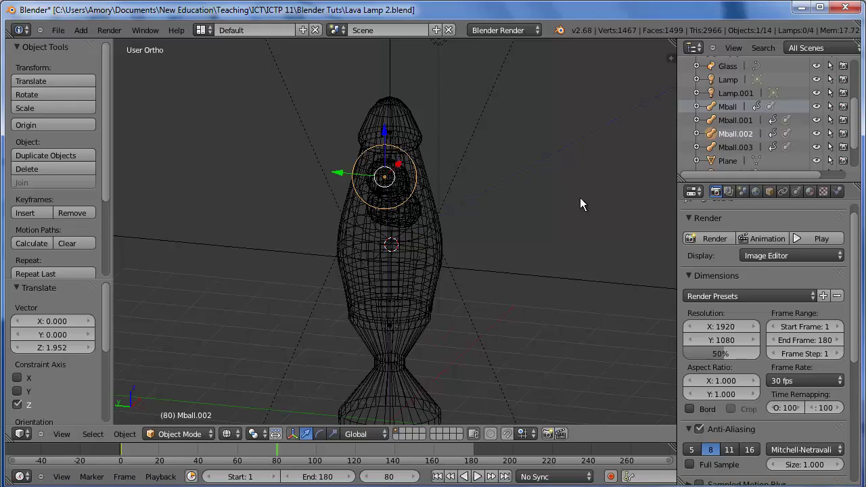
middle_click_drag(579, 198, 429, 209)
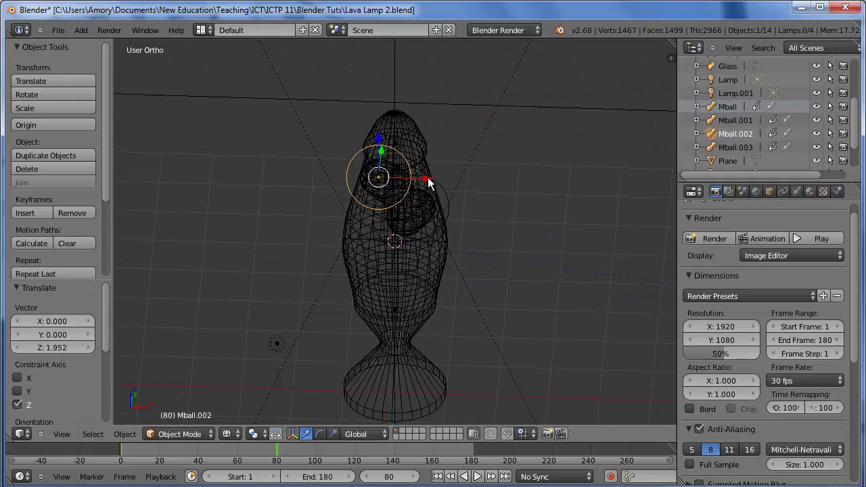
left_click_drag(429, 183, 435, 182)
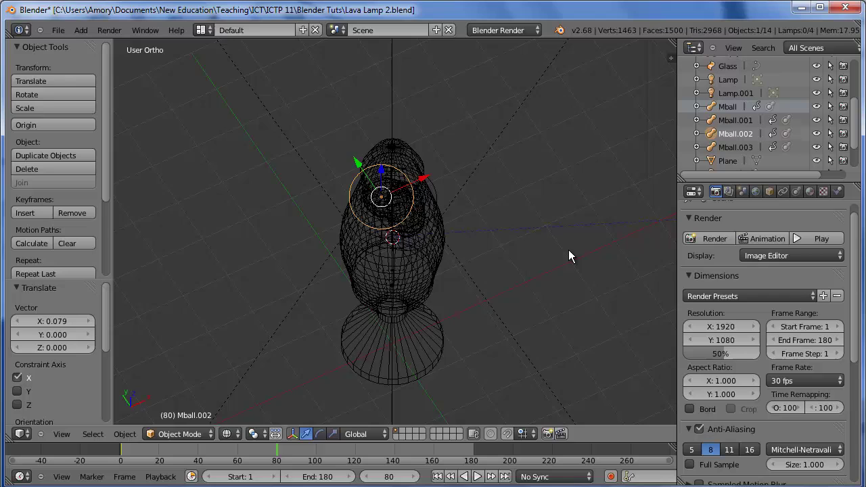
middle_click_drag(569, 251, 571, 247)
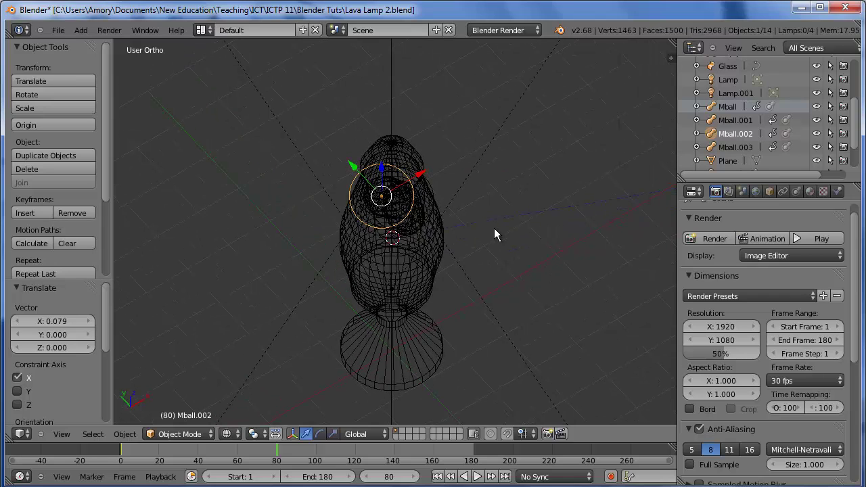
key("i")
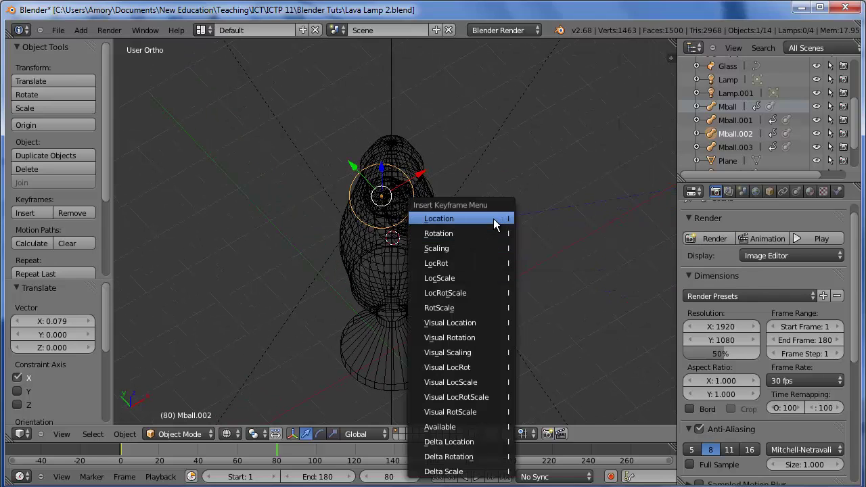
left_click(494, 219)
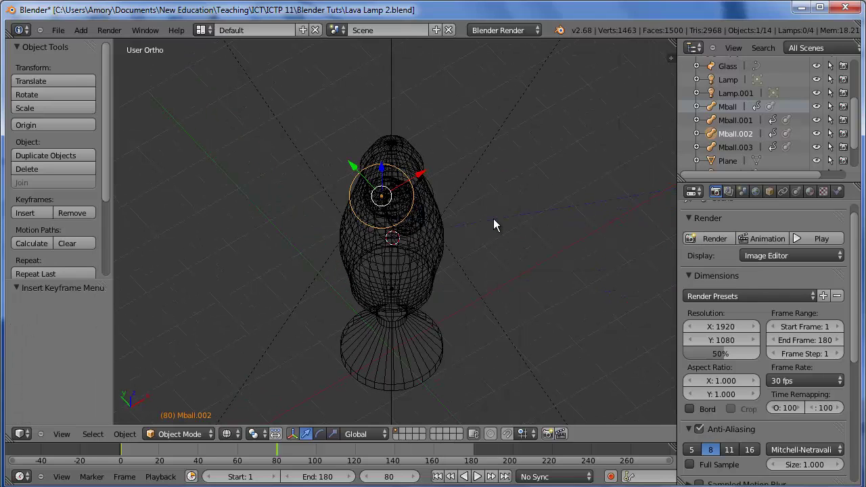
- At frame 100, lower Mball.001 inside the lamp and shift it slightly left
left_click(318, 457)
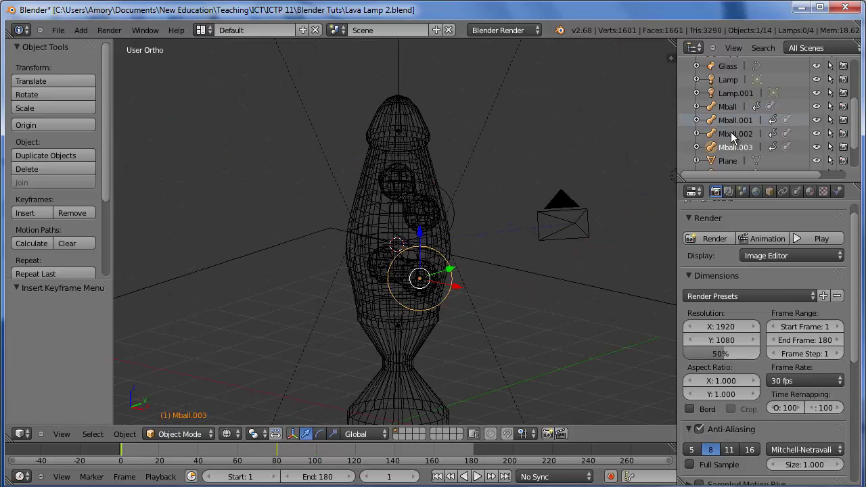
left_click(734, 133)
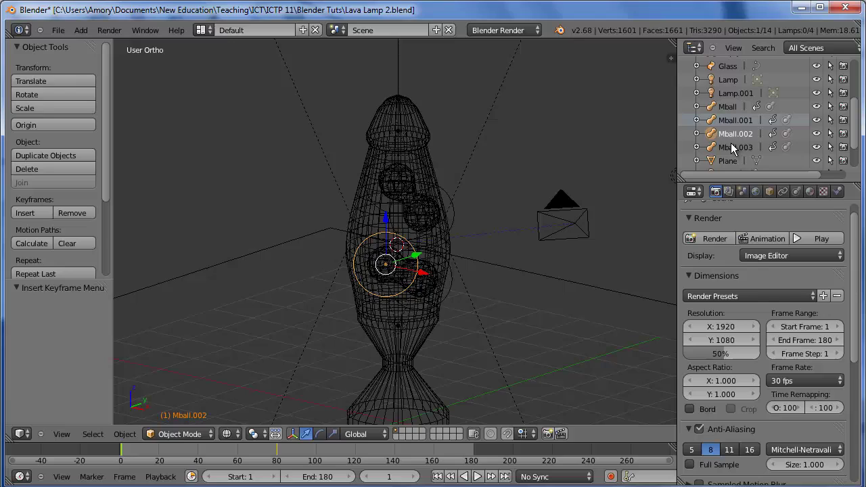
left_click(734, 147)
left_click(732, 134)
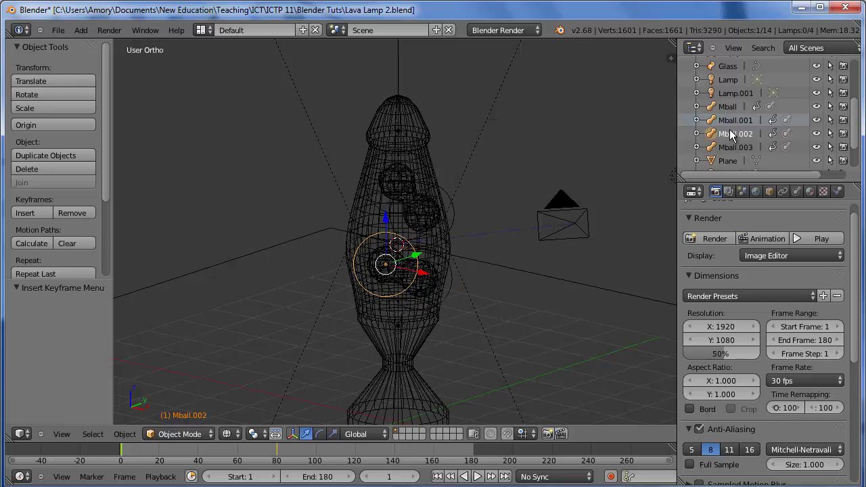
left_click(316, 456)
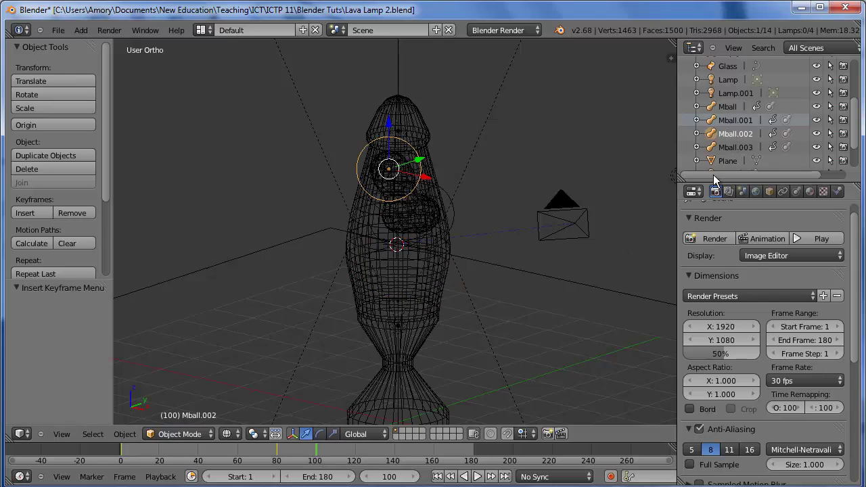
left_click(736, 121)
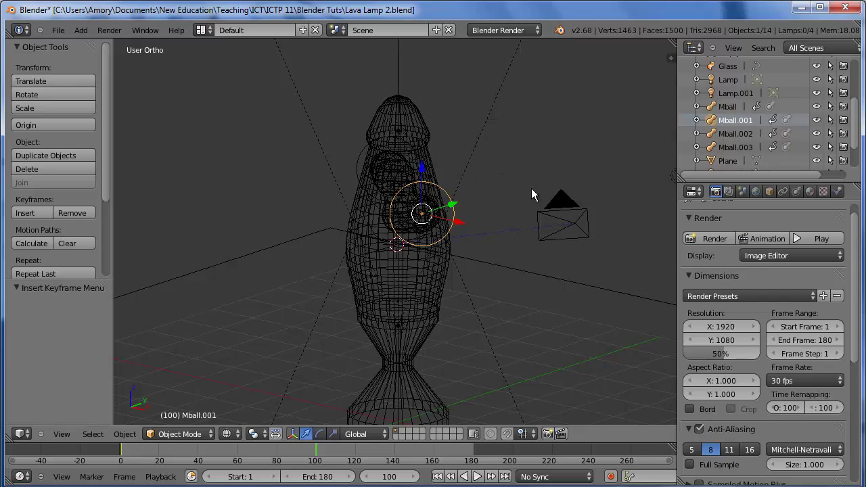
middle_click_drag(535, 179, 445, 172)
left_click_drag(417, 166, 421, 234)
left_click_drag(464, 284, 451, 286)
- Nudge Mball downward, then keyframe Mball.001's location at frame 100
left_click(724, 109)
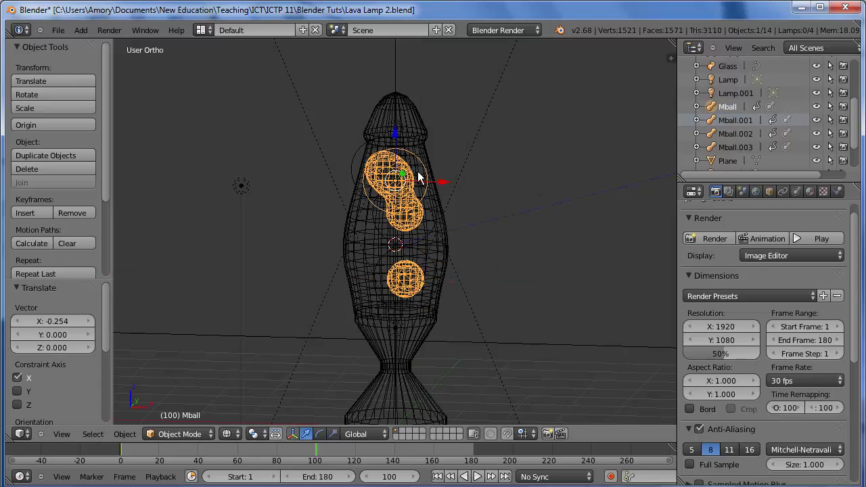
left_click_drag(395, 134, 418, 162)
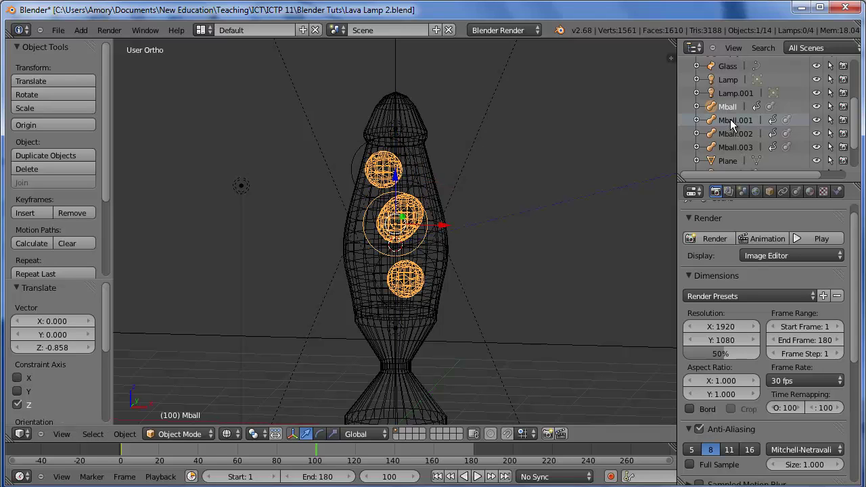
left_click(731, 121)
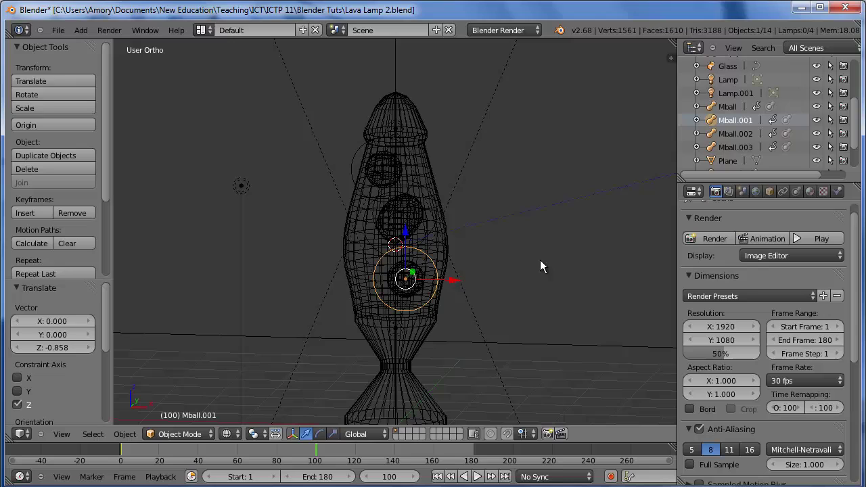
key("i")
left_click(530, 223)
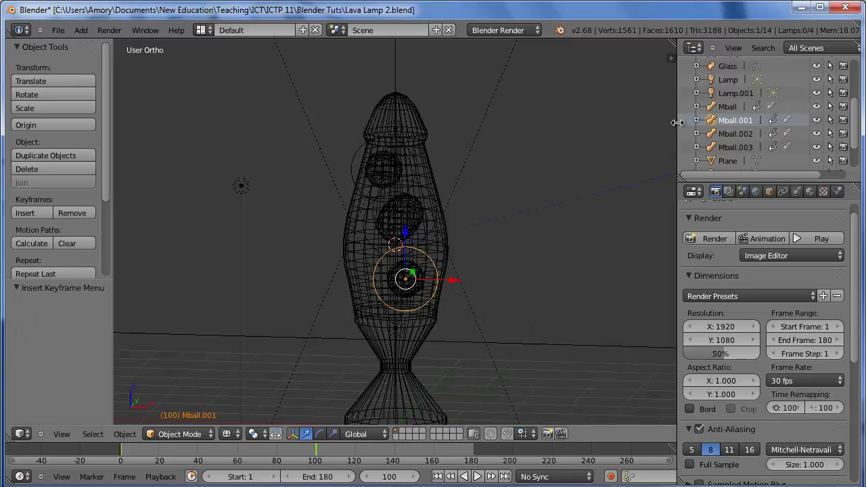
- Move Mball -1.274 along Z and -0.200 along X, then keyframe its location at frame 100
left_click(728, 108)
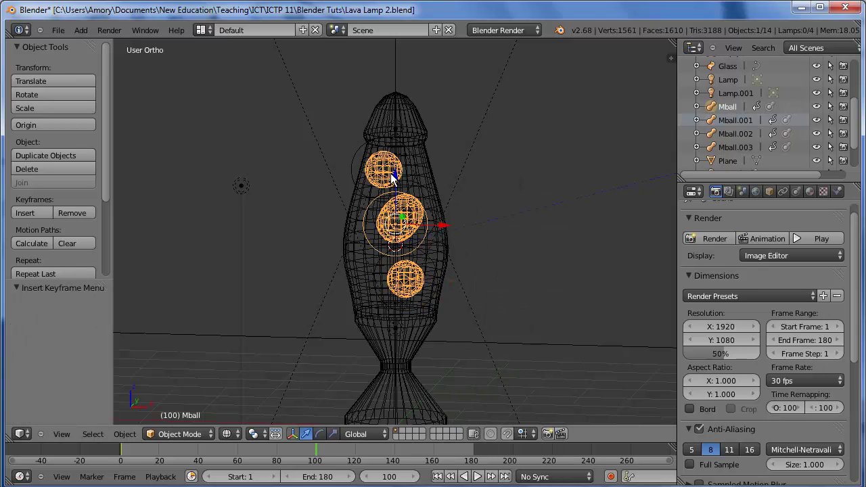
key("g")
key("z")
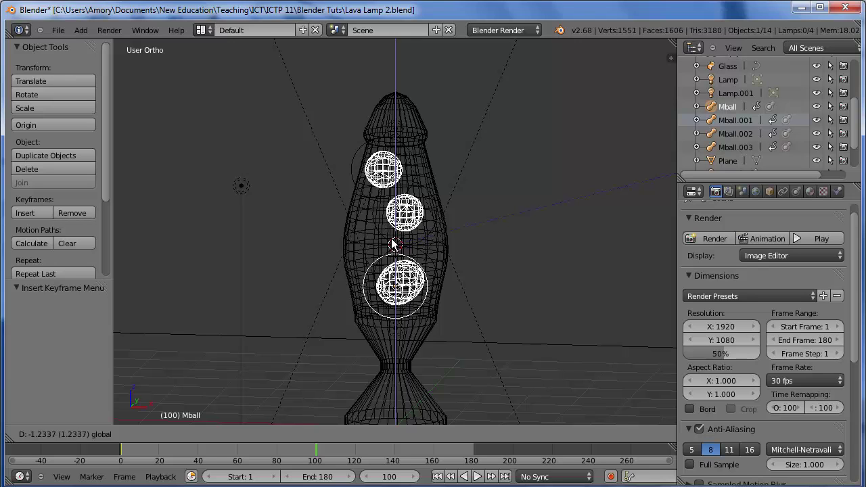
left_click(393, 241)
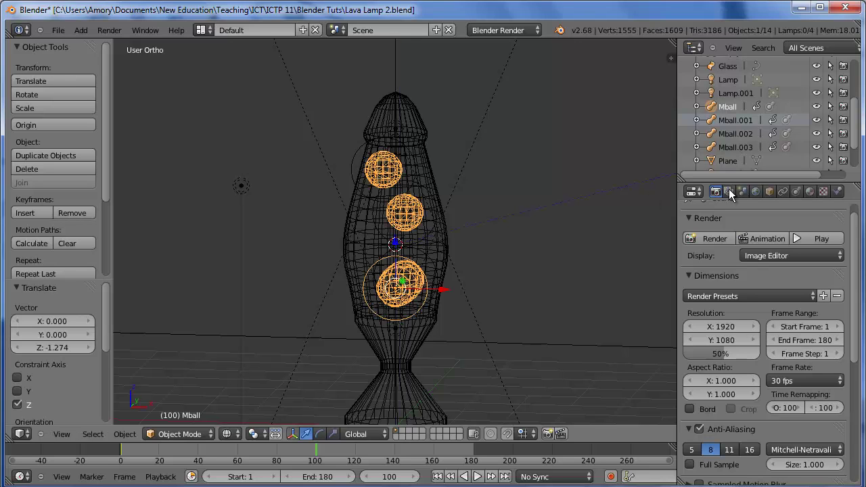
key("g")
key("x")
left_click(434, 290)
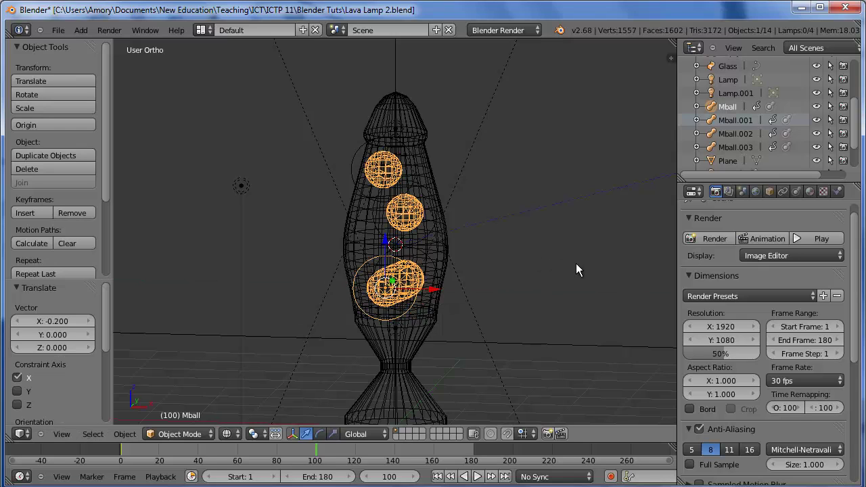
middle_click_drag(576, 263, 573, 321)
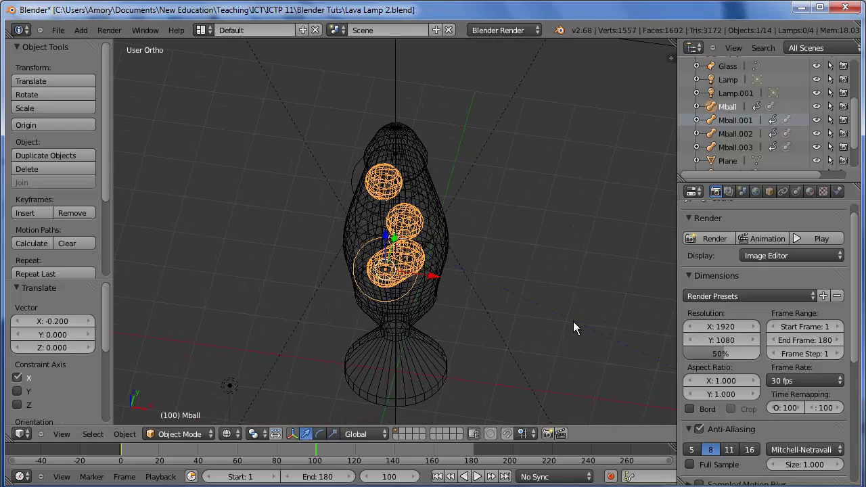
key("i")
left_click(570, 204)
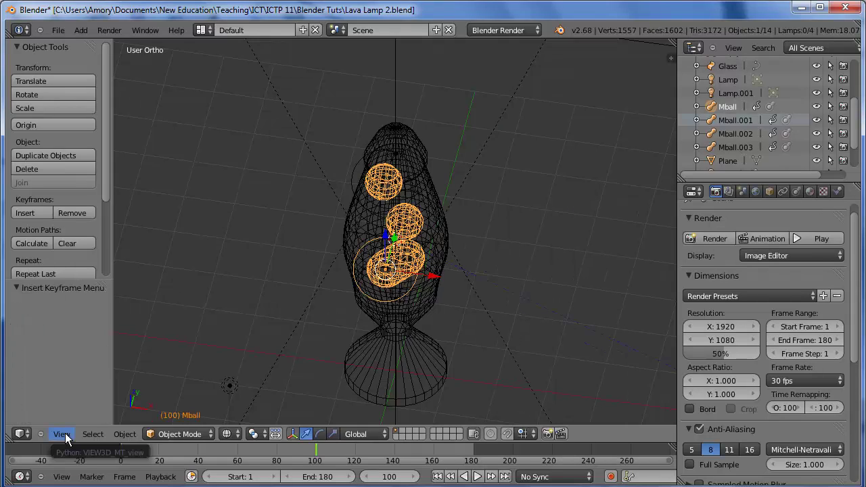
- In the Graph Editor, box-select Mball's frame-1 location keys and paste them at frame 180
left_click(27, 432)
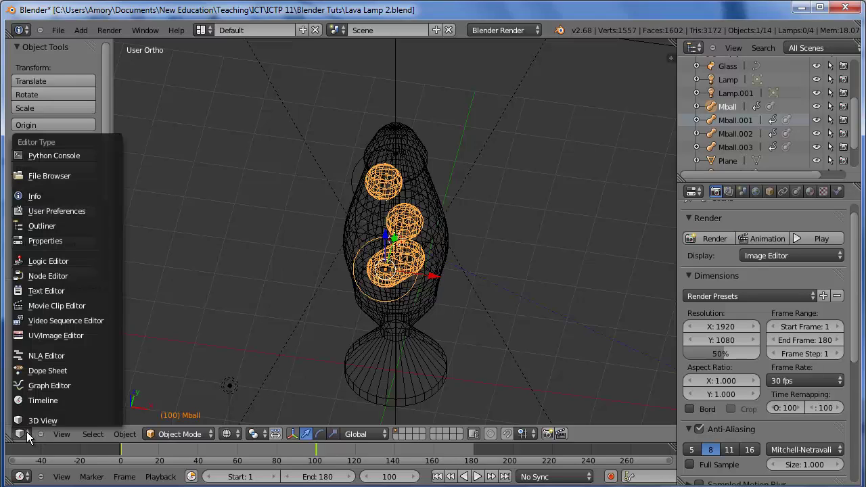
left_click(44, 385)
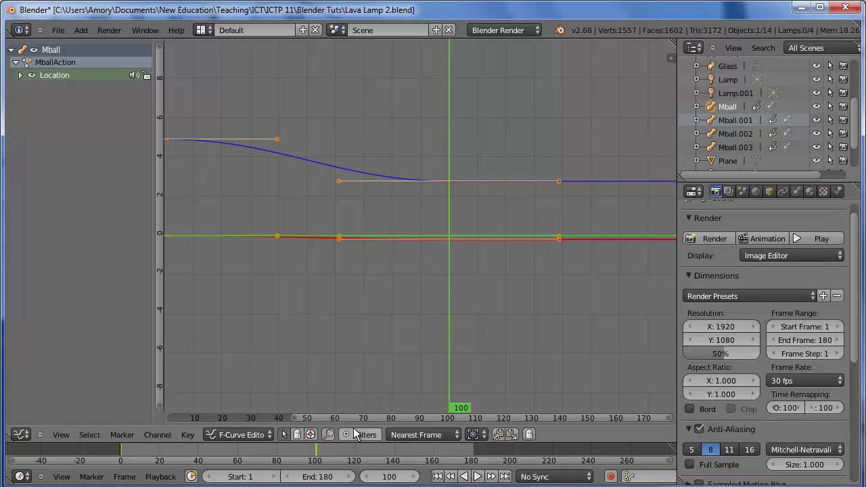
left_click(123, 460)
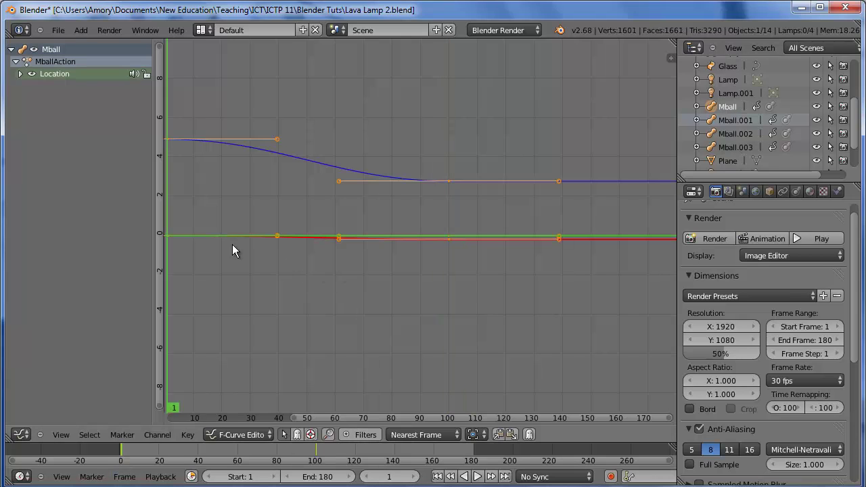
scroll(310, 301, "down", 3)
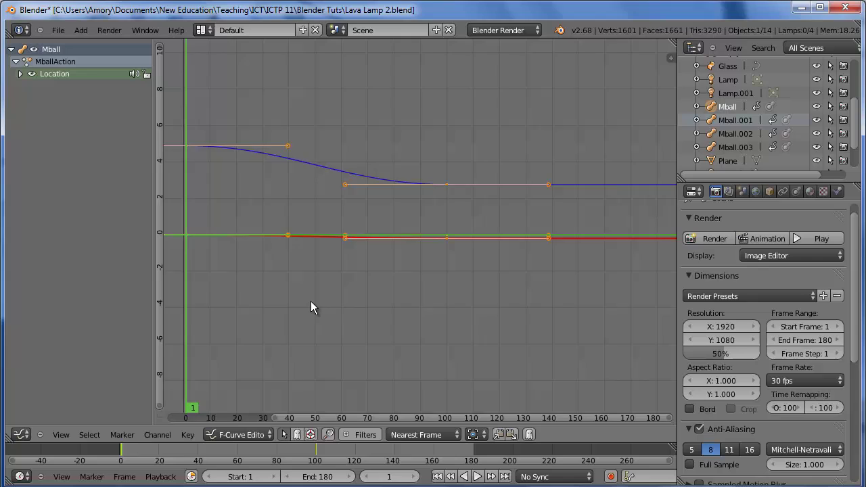
key("Delete")
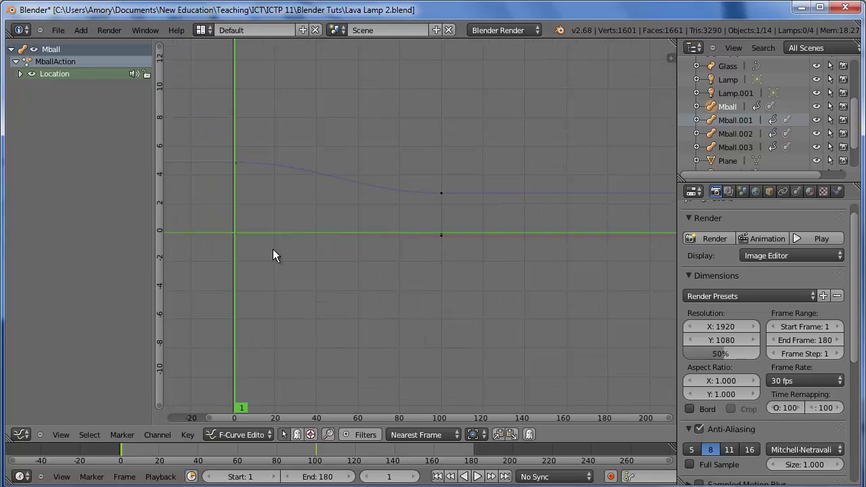
key("b")
left_click_drag(272, 103, 197, 324)
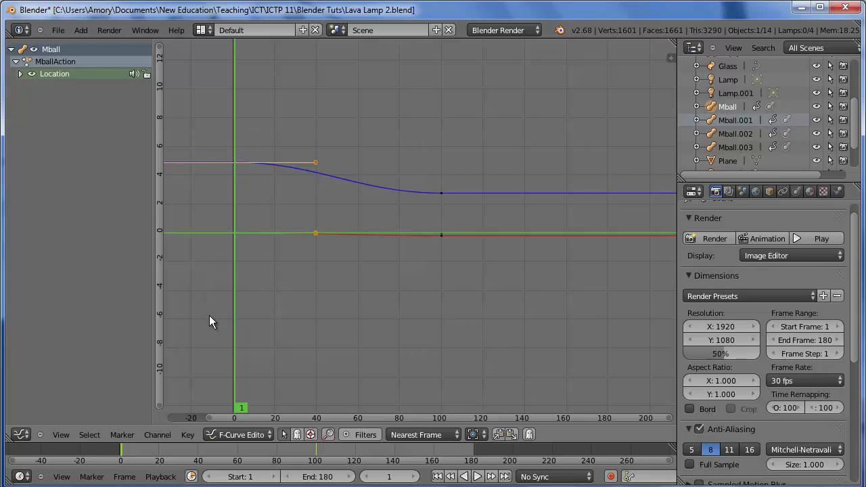
left_click(472, 449)
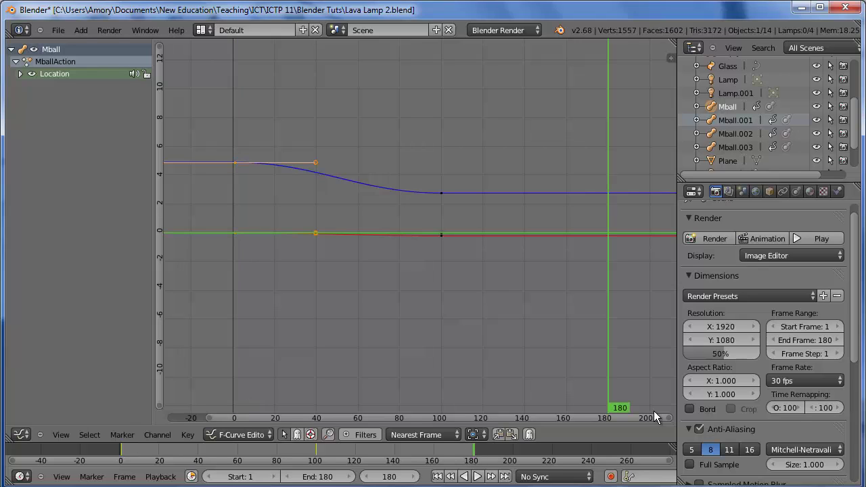
key("ctrl+v")
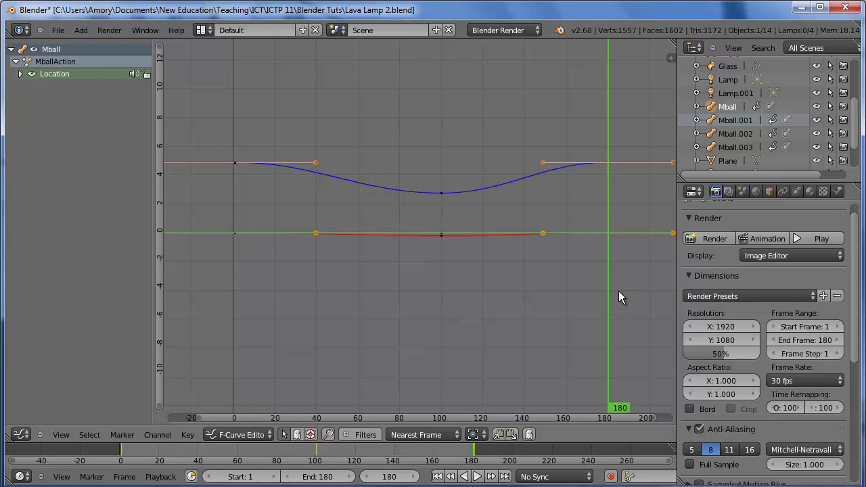
- Copy Mball.001's starting keyframes and paste them at frame 180
left_click(732, 122)
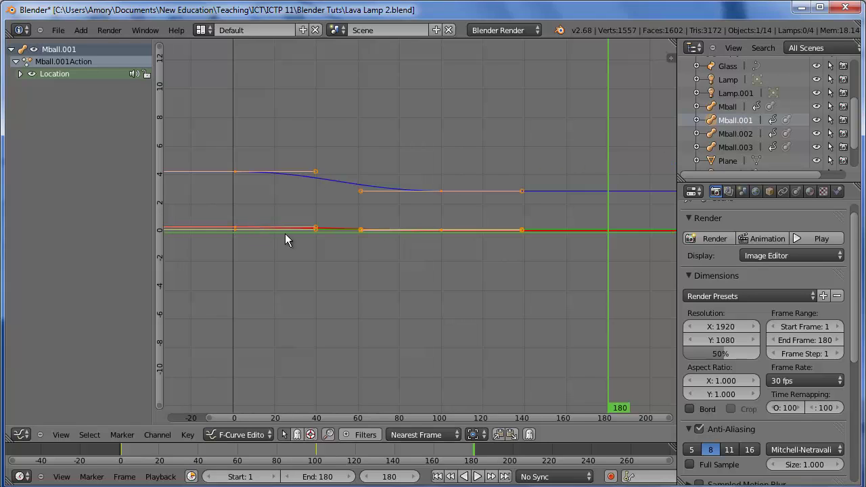
key("a")
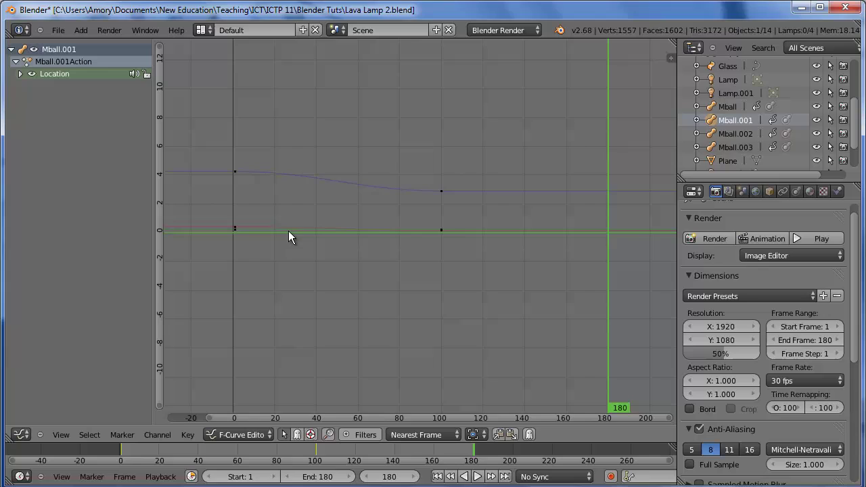
key("b")
left_click_drag(273, 130, 217, 306)
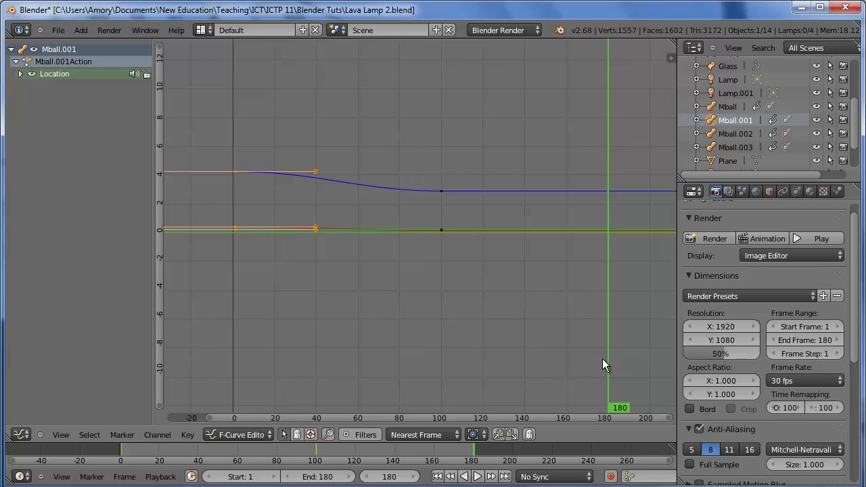
key("ctrl+c")
key("ctrl+v")
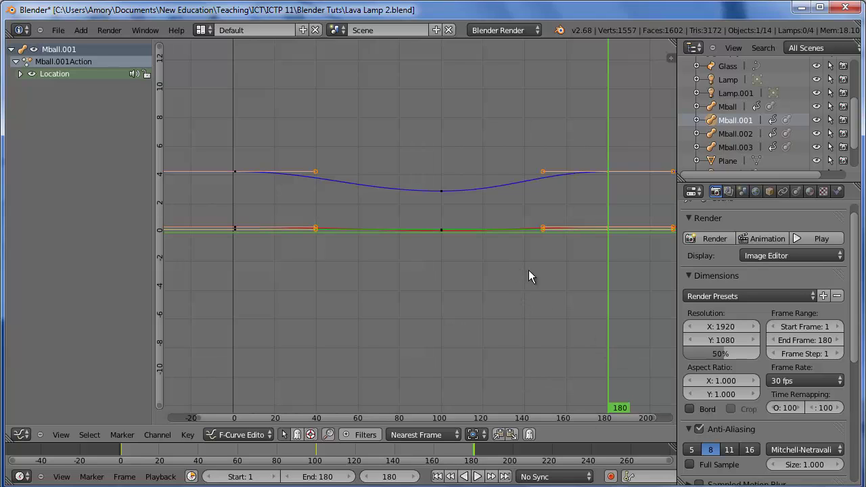
- Duplicate Mball.002's frame-0 keyframes to frame 140
left_click(732, 134)
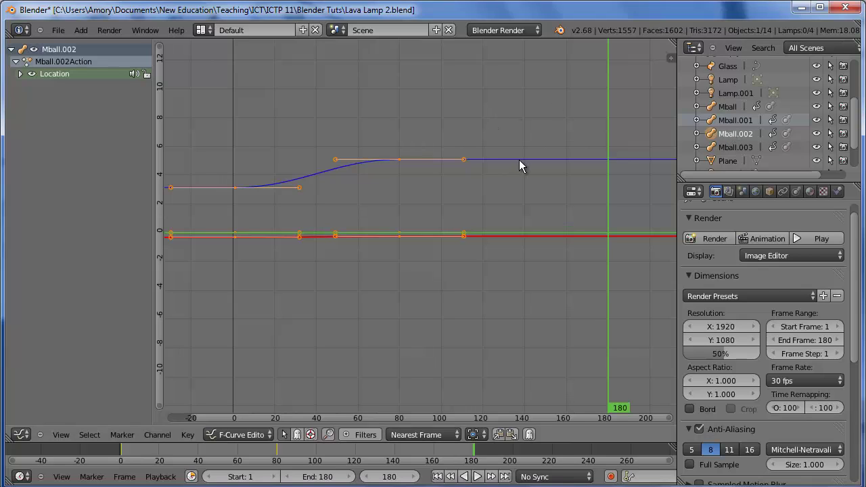
key("a")
key("b")
left_click_drag(268, 139, 218, 265)
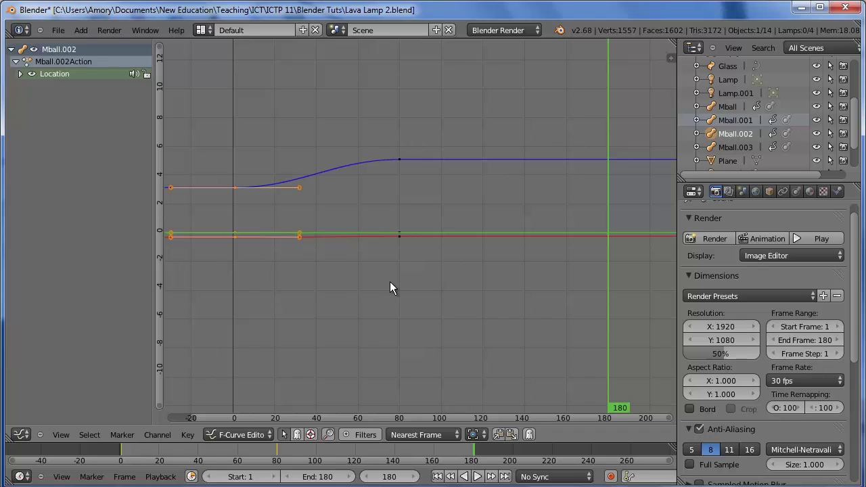
key("shift+d")
type("140")
key("Return")
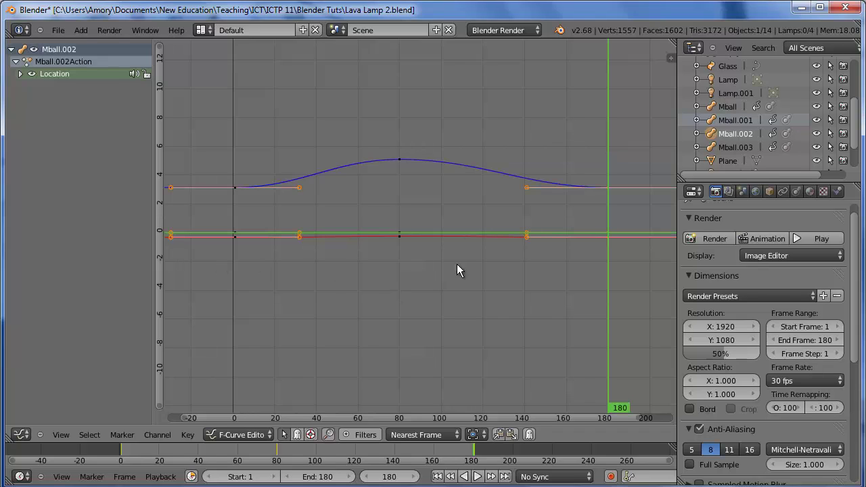
- Copy Mball.003's frame-0 keyframes and paste them at frame 180
left_click(741, 145)
key("a")
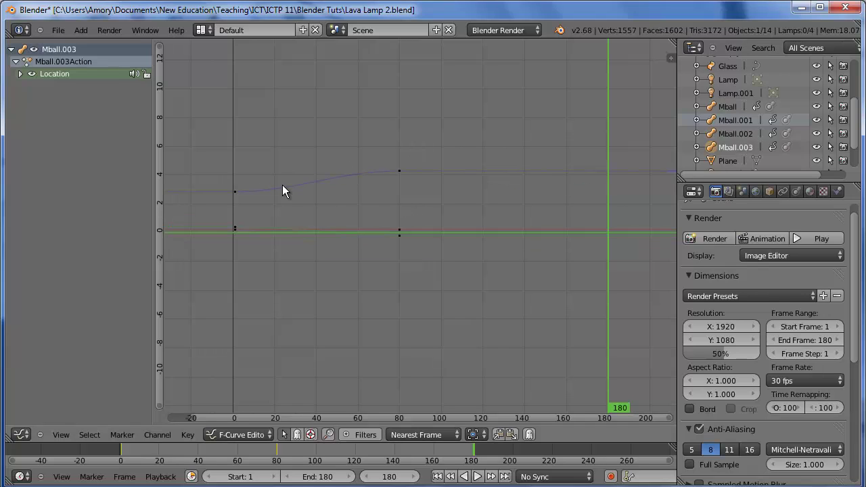
key("b")
left_click_drag(265, 135, 222, 265)
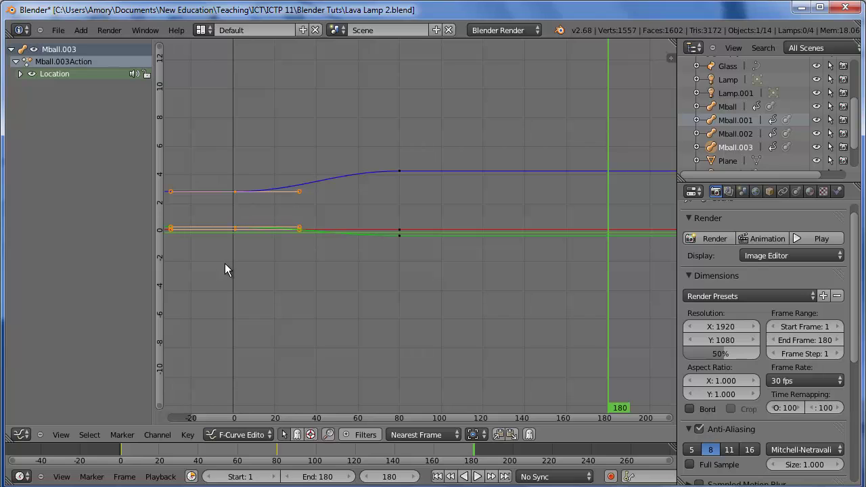
key("ctrl+c")
key("ctrl+v")
- Switch the Graph Editor back to the 3D View and play the blob animation, then stop it
left_click(21, 434)
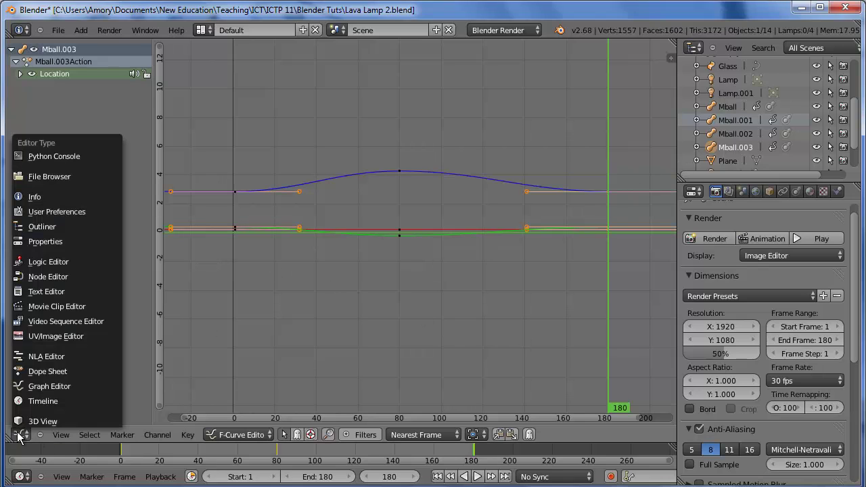
left_click(22, 422)
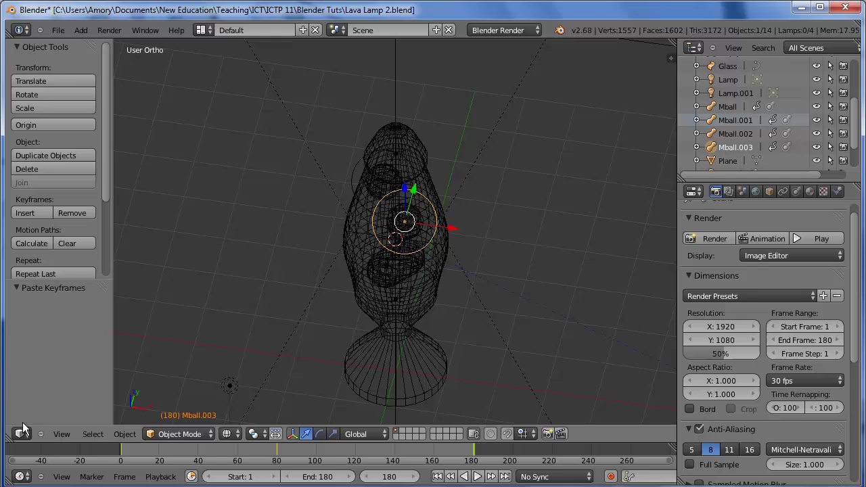
left_click(477, 477)
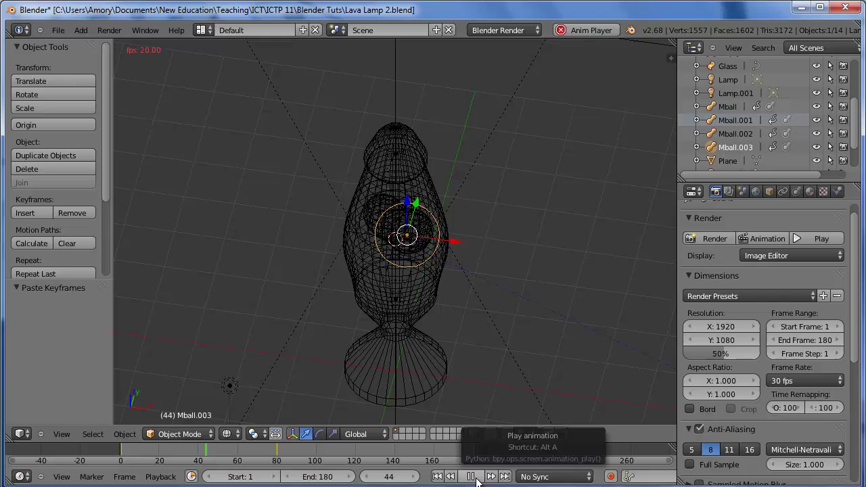
key("Escape")
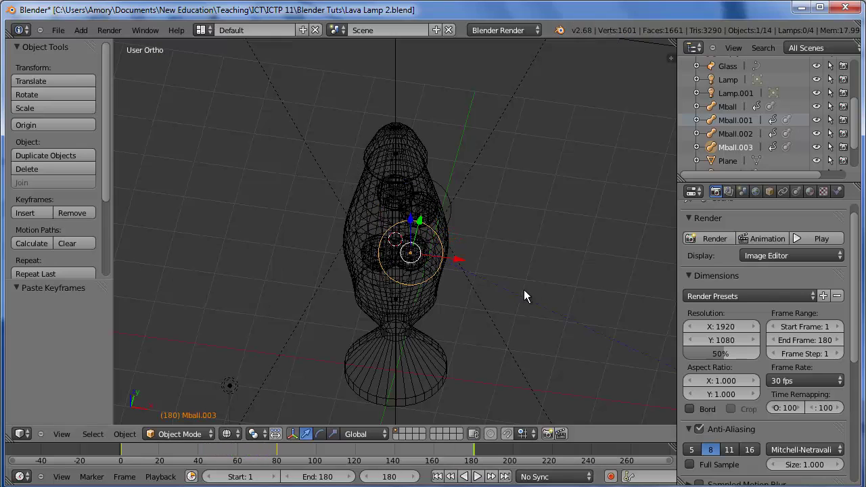
- Lower the resolution scale to 15% and render the full 180-frame animation
left_click(109, 31)
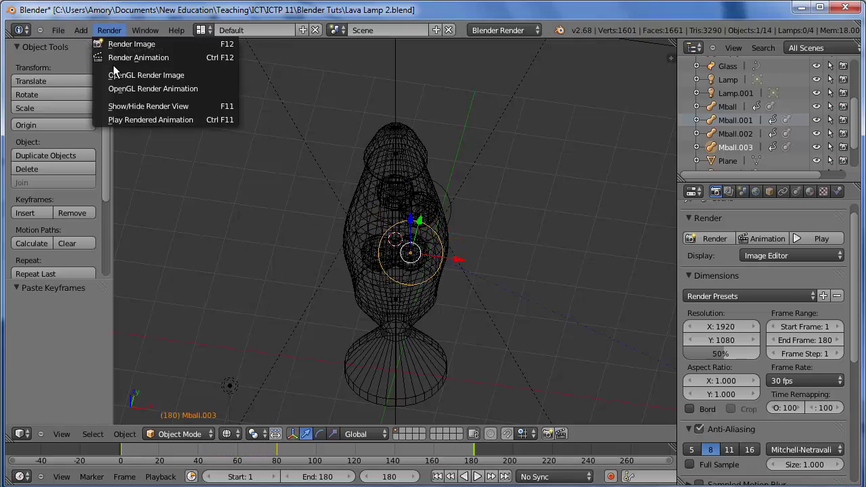
left_click(114, 59)
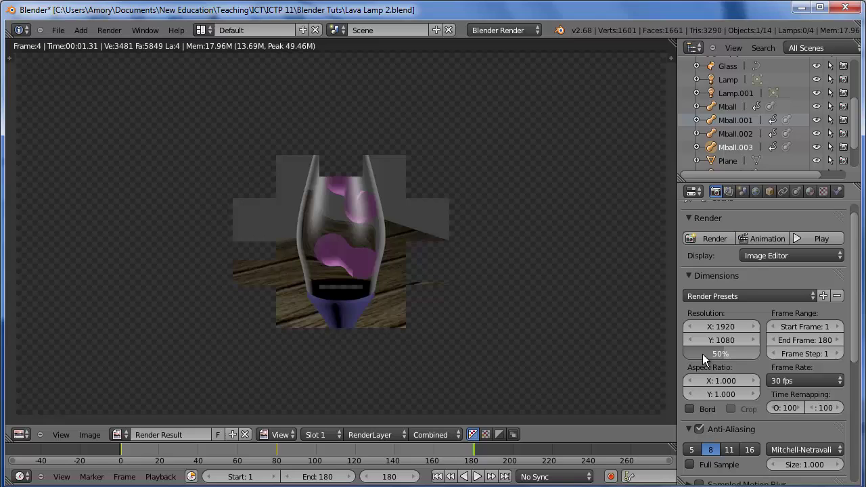
left_click_drag(695, 354, 678, 355)
left_click(108, 30)
left_click(136, 59)
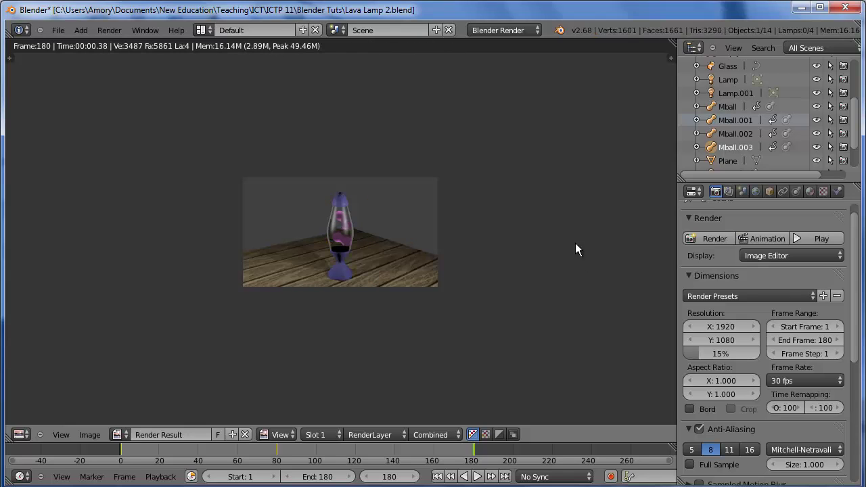
- Play back the rendered lava lamp frames in an enlarged animation player window
left_click(824, 238)
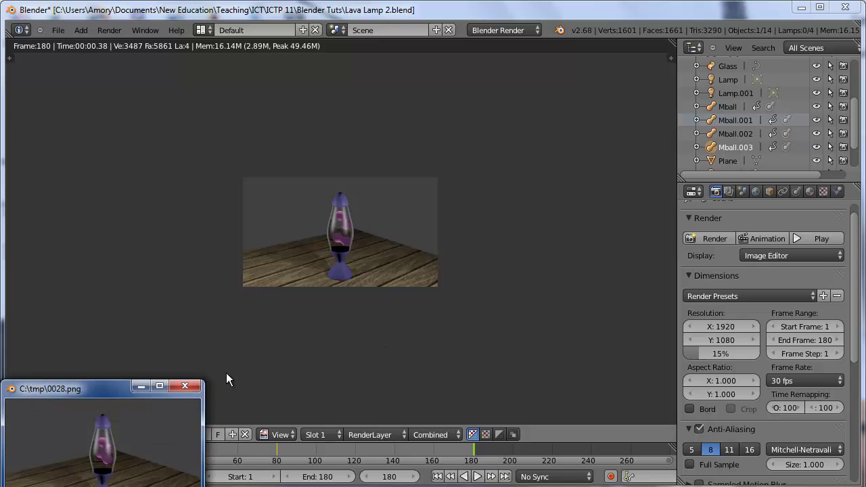
left_click_drag(203, 381, 574, 147)
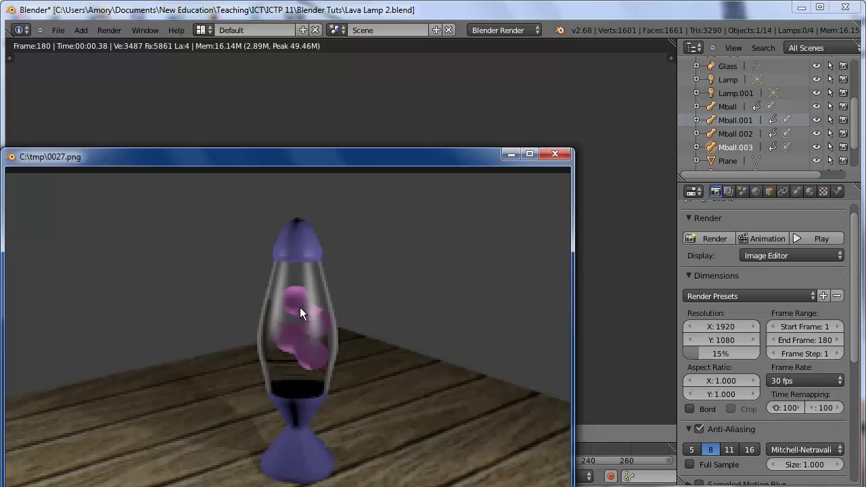
- Close the player, change the output format from PNG to H.264, and browse to the Desktop
left_click(555, 153)
left_click_drag(853, 267, 853, 420)
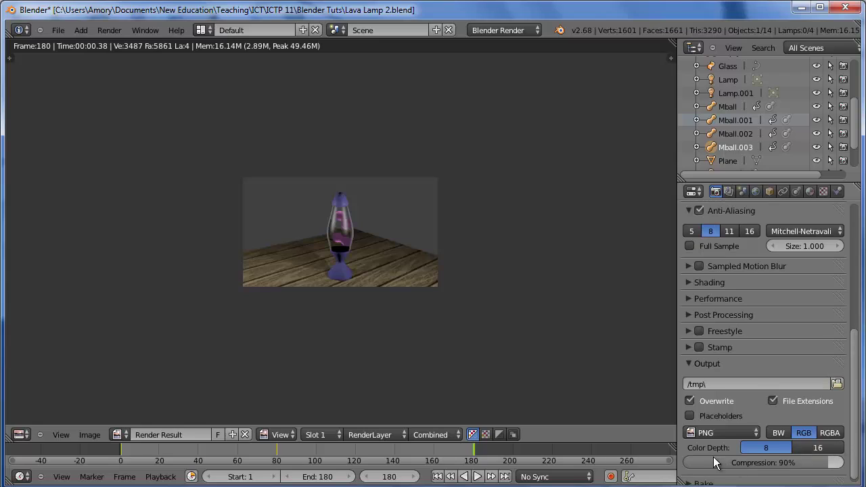
left_click(748, 433)
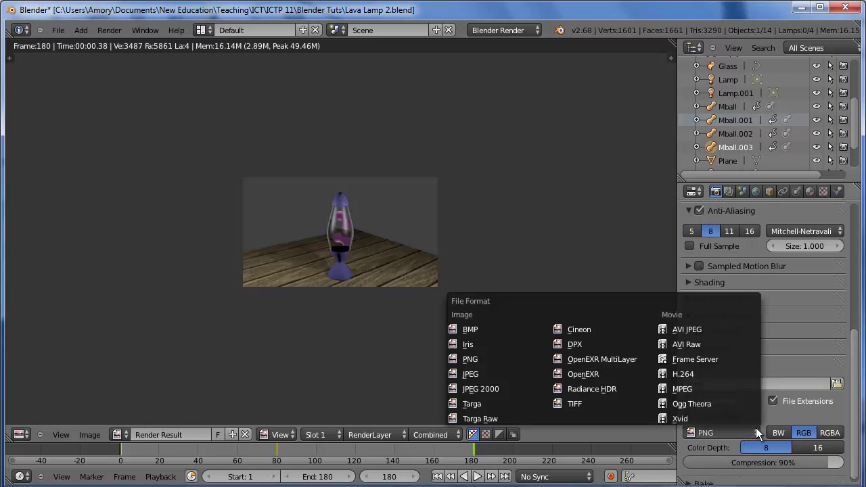
left_click(715, 374)
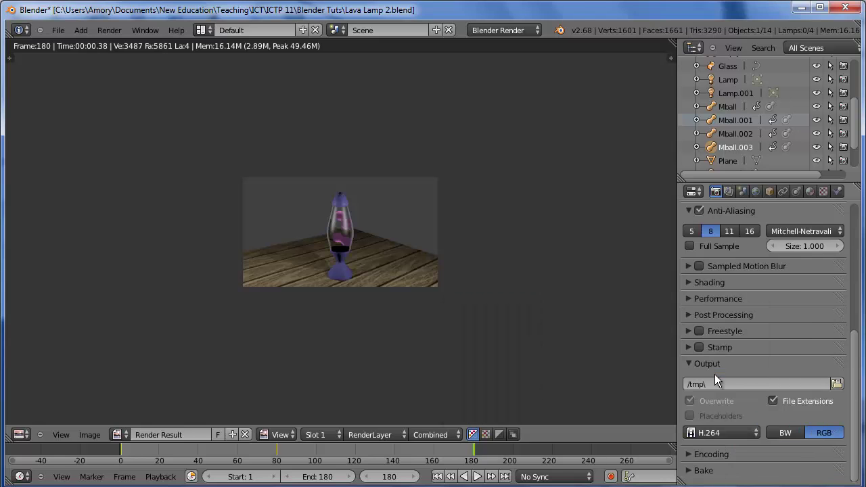
left_click(837, 384)
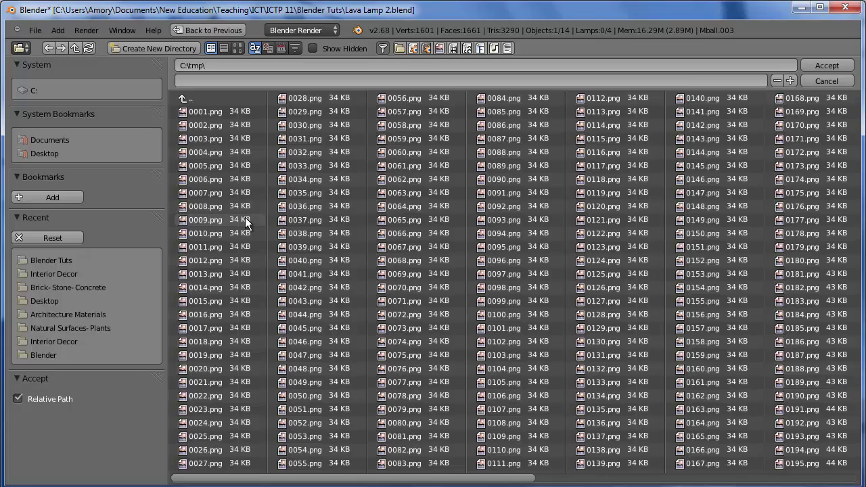
left_click(56, 154)
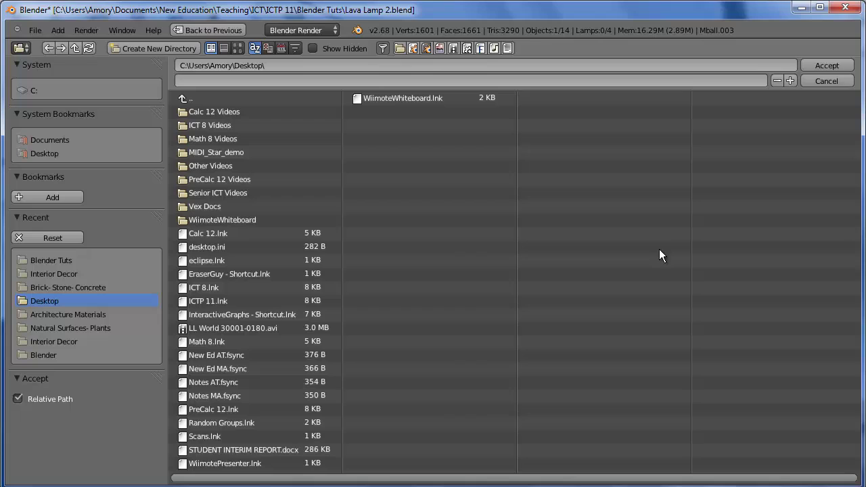
- Accept the Desktop folder and append 'Lava Lamp' to the output path
left_click(826, 65)
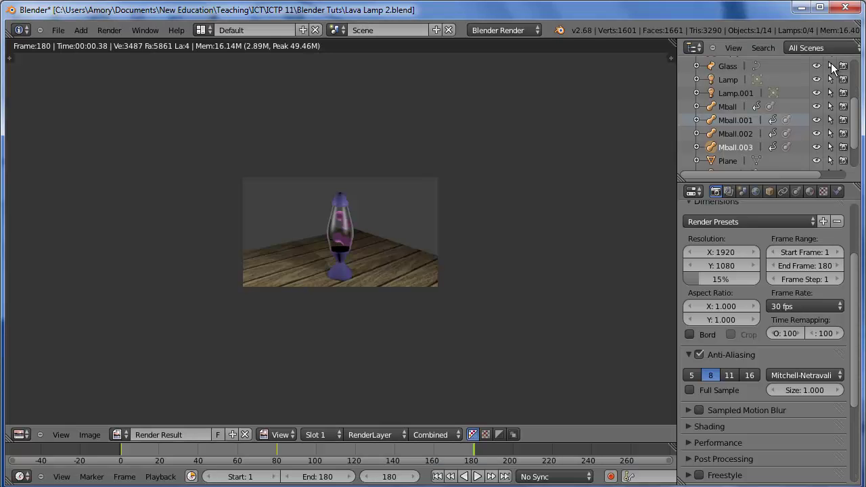
scroll(856, 325, "down", 5)
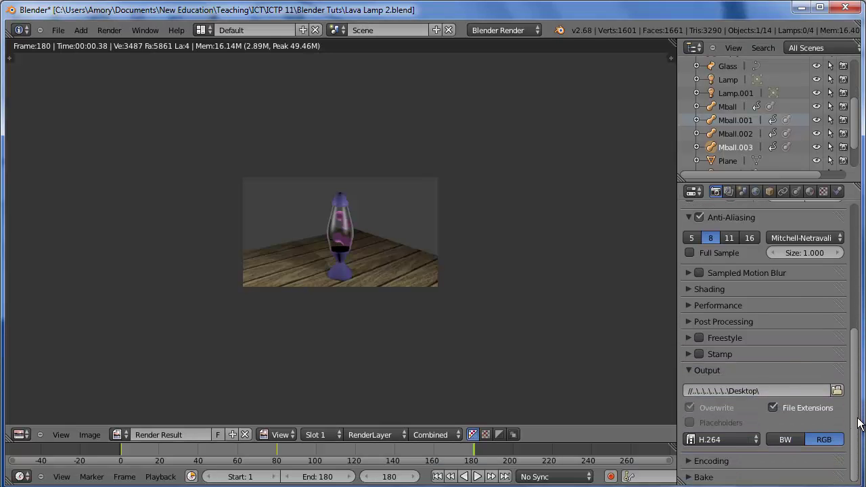
scroll(822, 409, "up", 1)
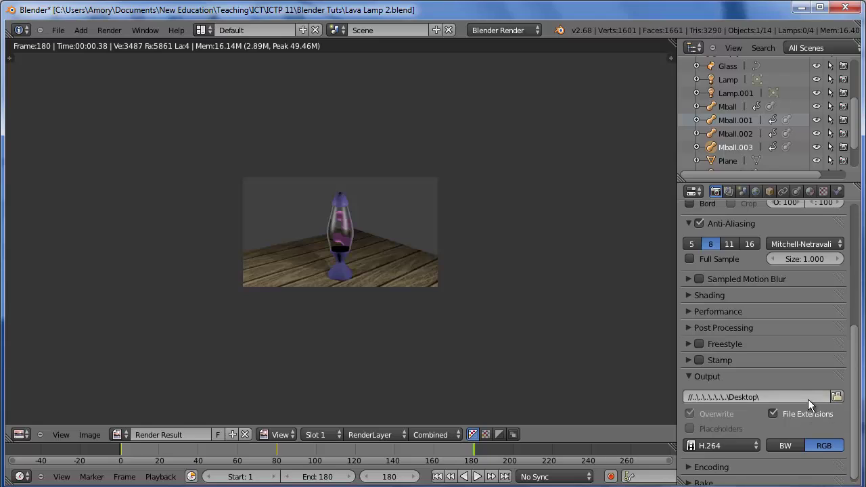
left_click(808, 399)
key("End")
type("Lava")
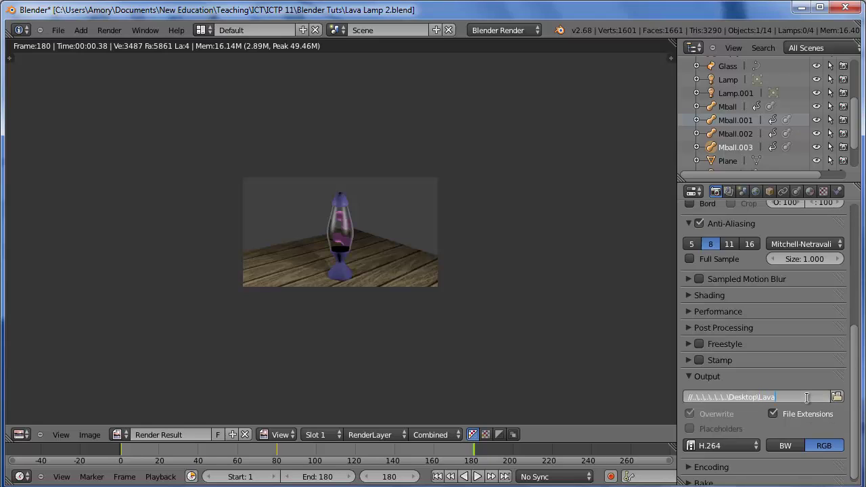
type(" Lamp")
left_click(108, 33)
- Start an animation render, then raise the resolution scale from 15% to 75%
left_click(109, 30)
left_click(114, 58)
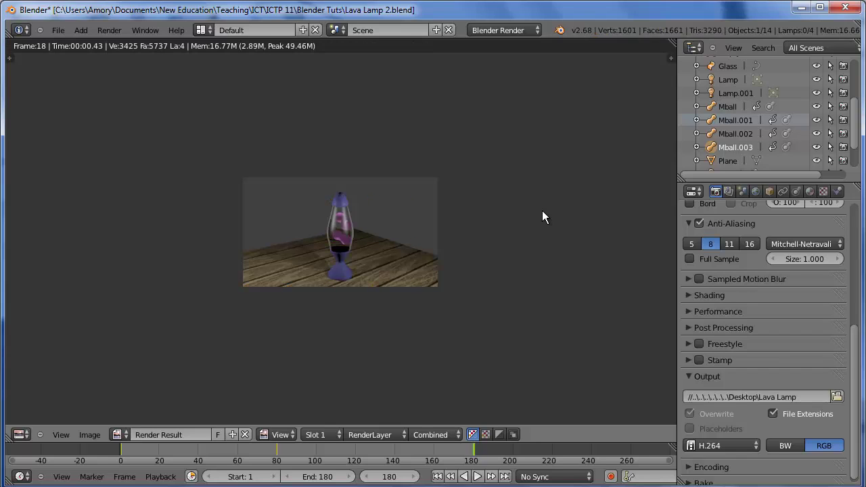
scroll(744, 324, "up", 7)
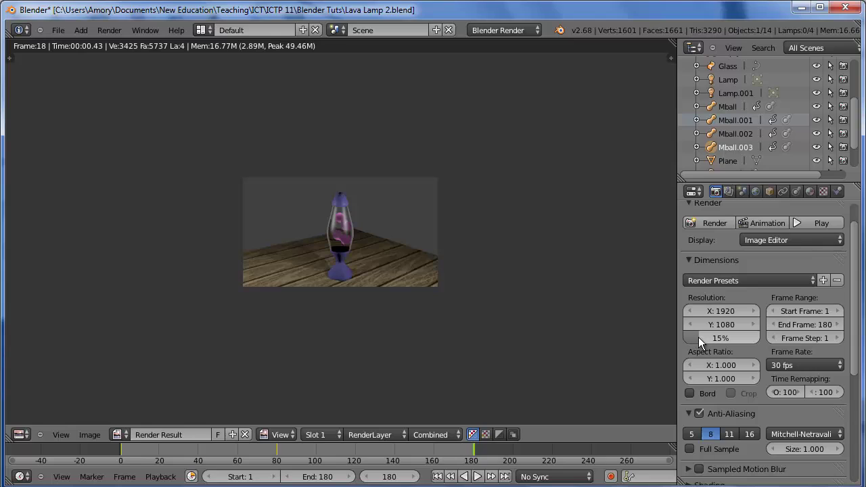
left_click_drag(698, 337, 739, 337)
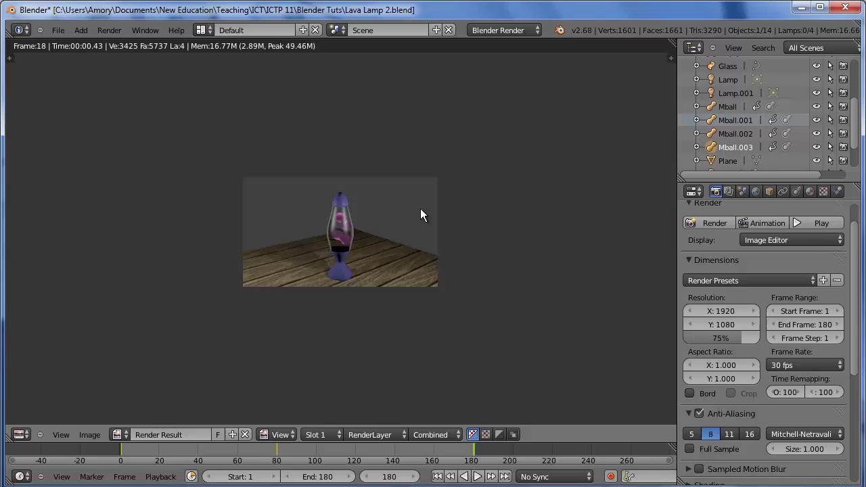